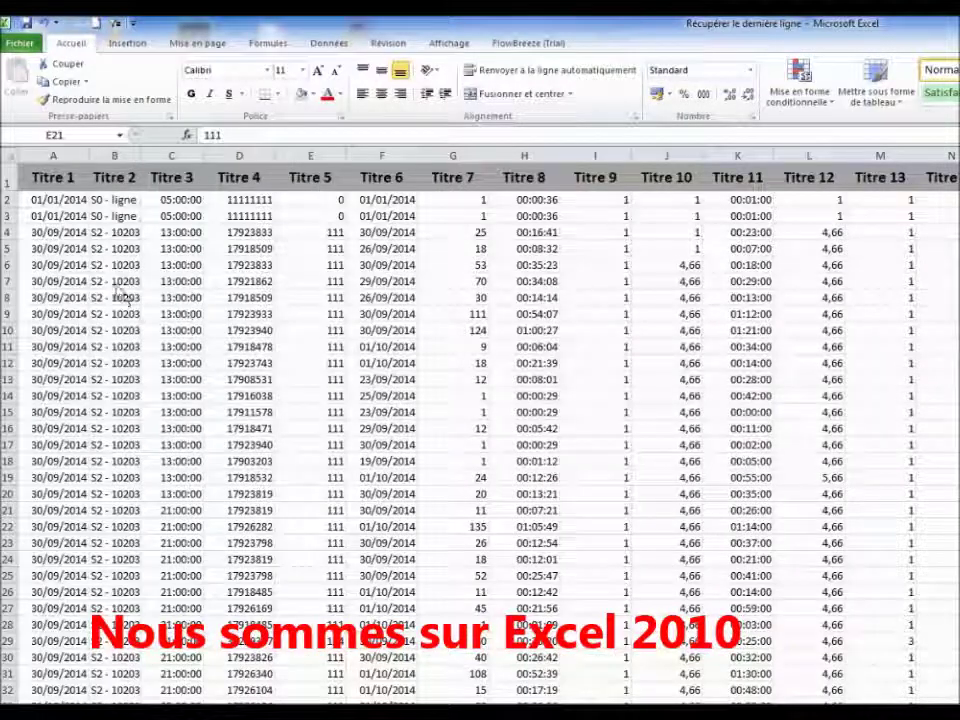
Step: Enable the Développeur ribbon tab through Excel Options and launch the Visual Basic editor
{"action": "scroll", "coordinate": [122, 358], "scroll_direction": "down", "scroll_amount": 1}
{"action": "scroll", "coordinate": [120, 362], "scroll_direction": "down", "scroll_amount": 3}
{"action": "scroll", "coordinate": [122, 365], "scroll_direction": "up", "scroll_amount": 3}
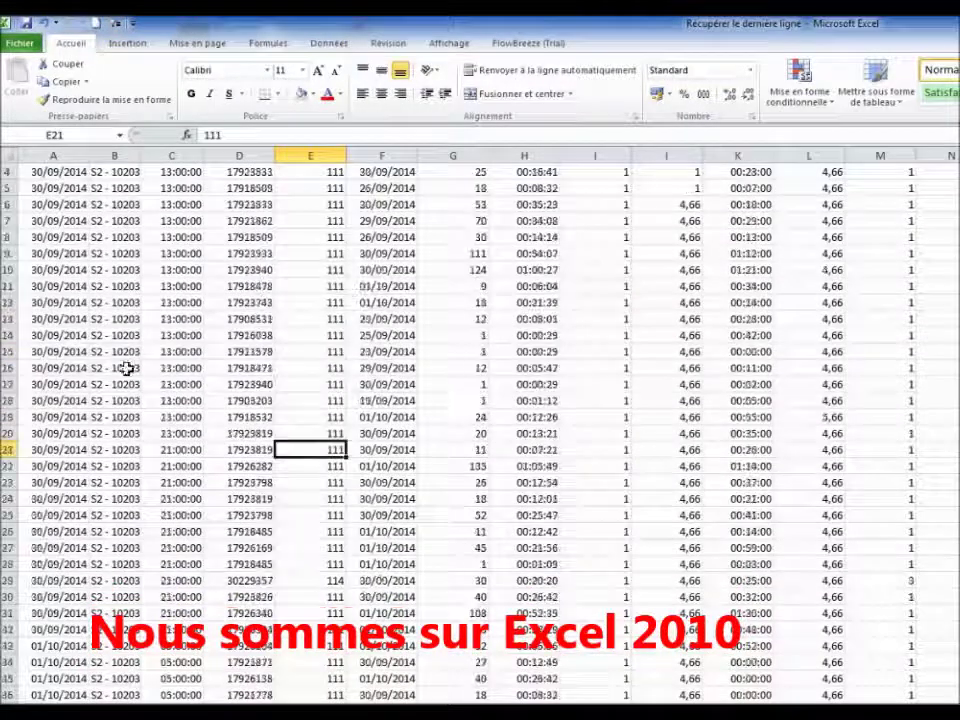
{"action": "scroll", "coordinate": [127, 367], "scroll_direction": "up", "scroll_amount": 1}
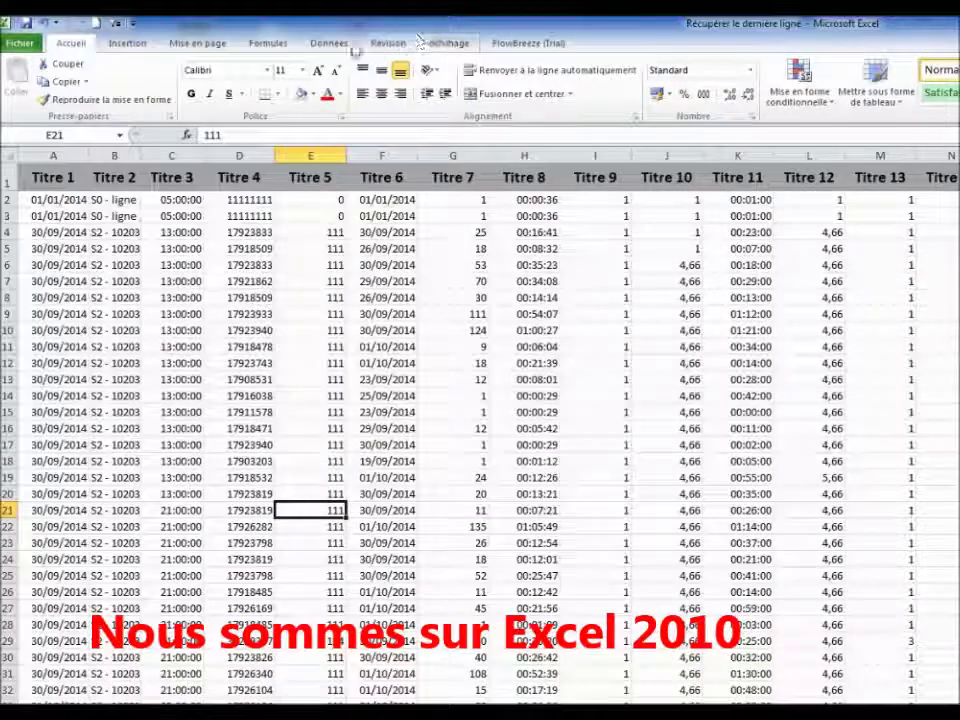
{"action": "left_click", "coordinate": [19, 45]}
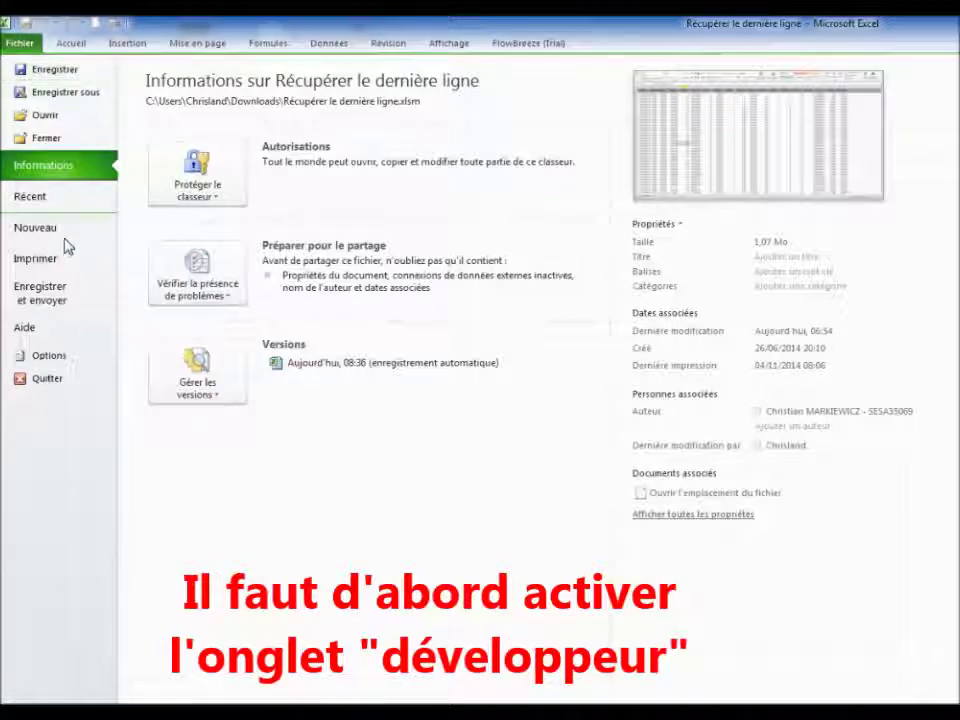
{"action": "left_click", "coordinate": [76, 362]}
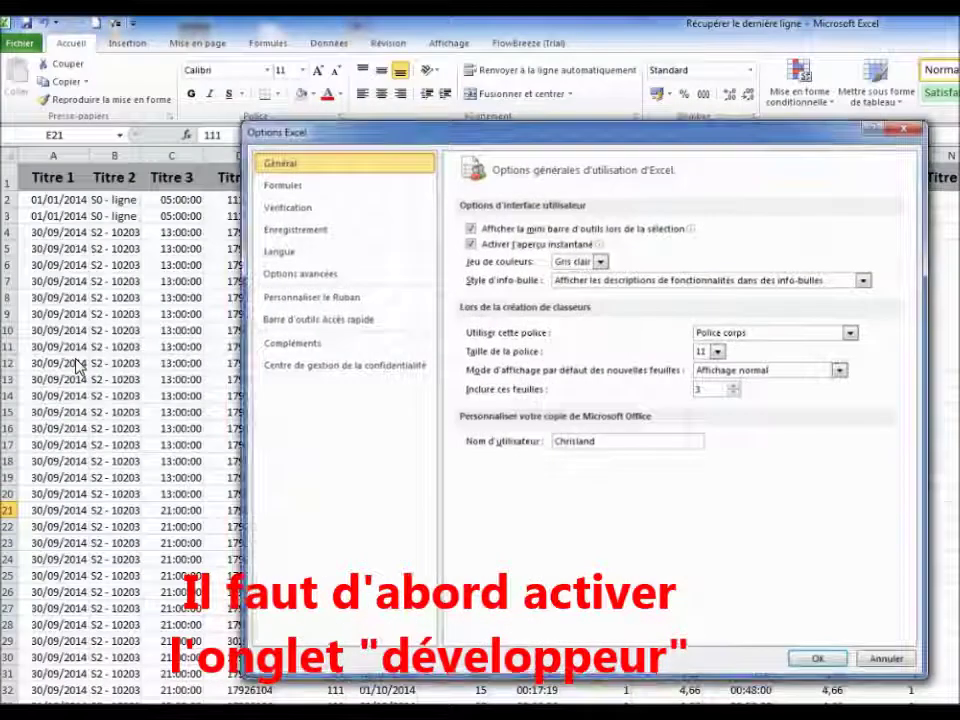
{"action": "left_click", "coordinate": [376, 307]}
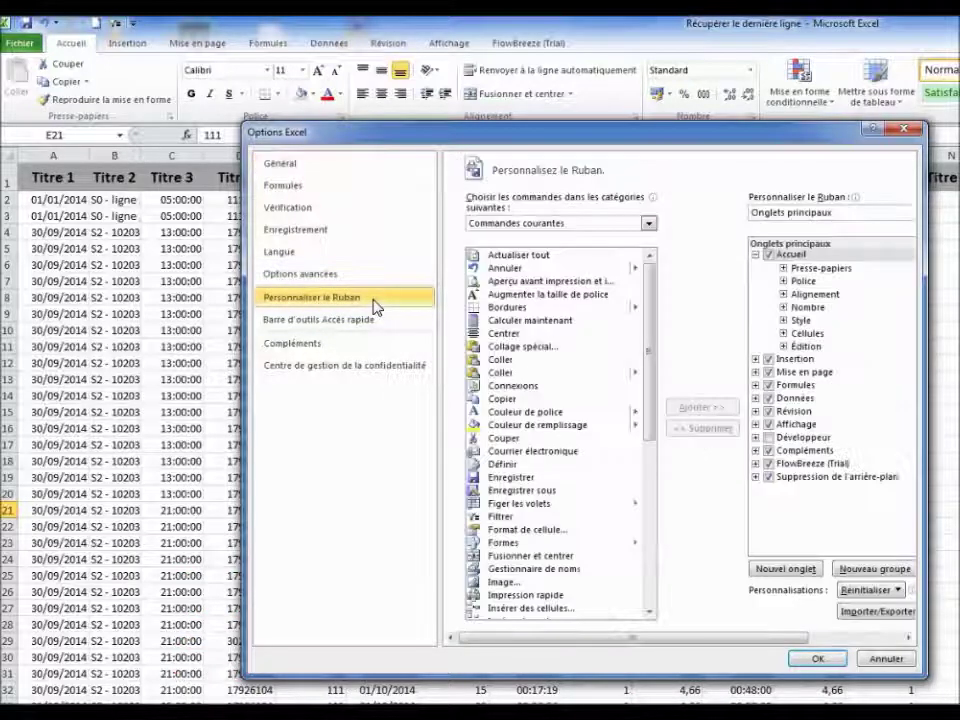
{"action": "left_click", "coordinate": [768, 438]}
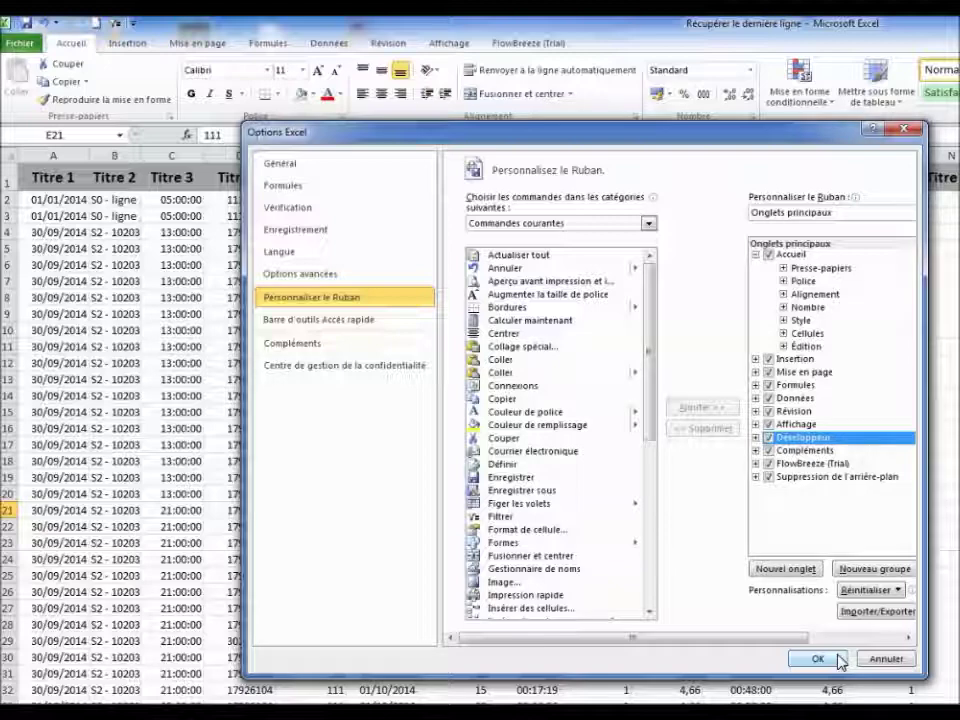
{"action": "left_click", "coordinate": [822, 659]}
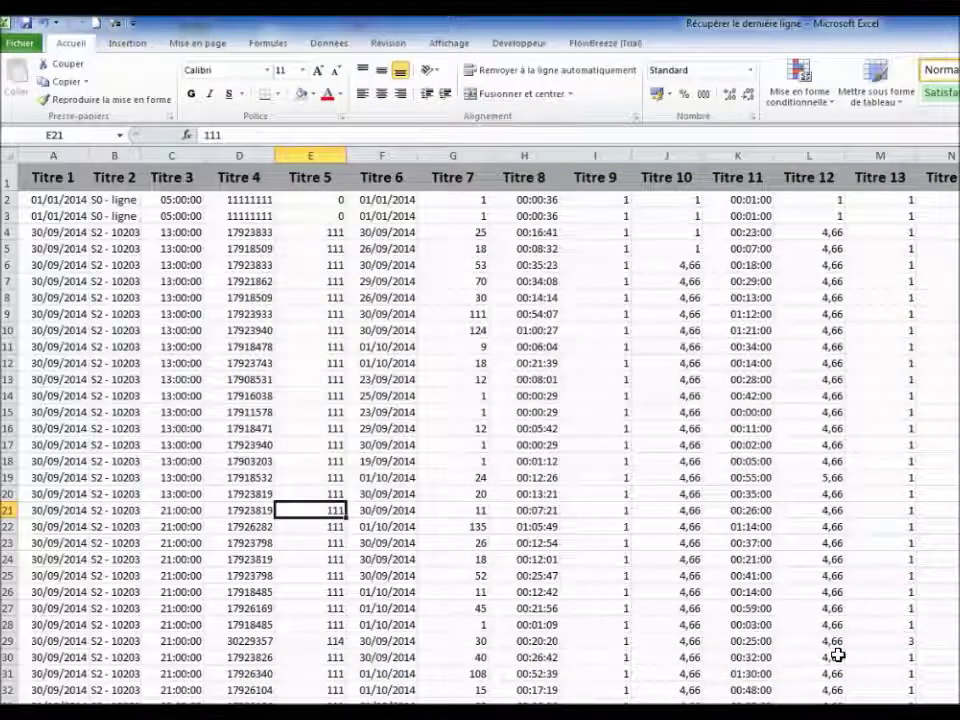
{"action": "left_click", "coordinate": [522, 45]}
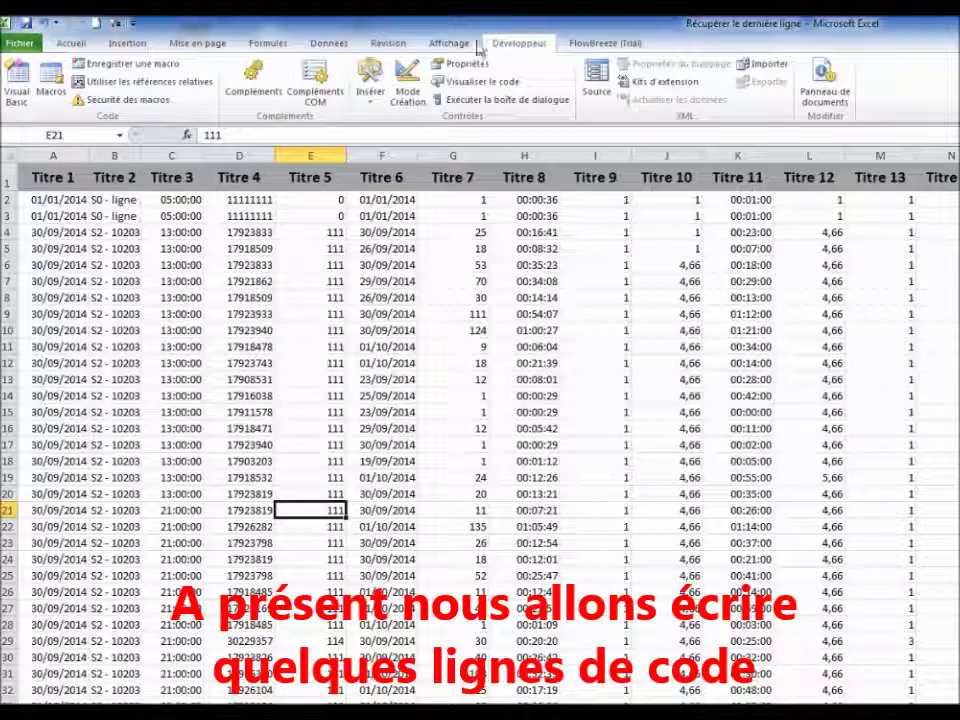
{"action": "left_click", "coordinate": [29, 86]}
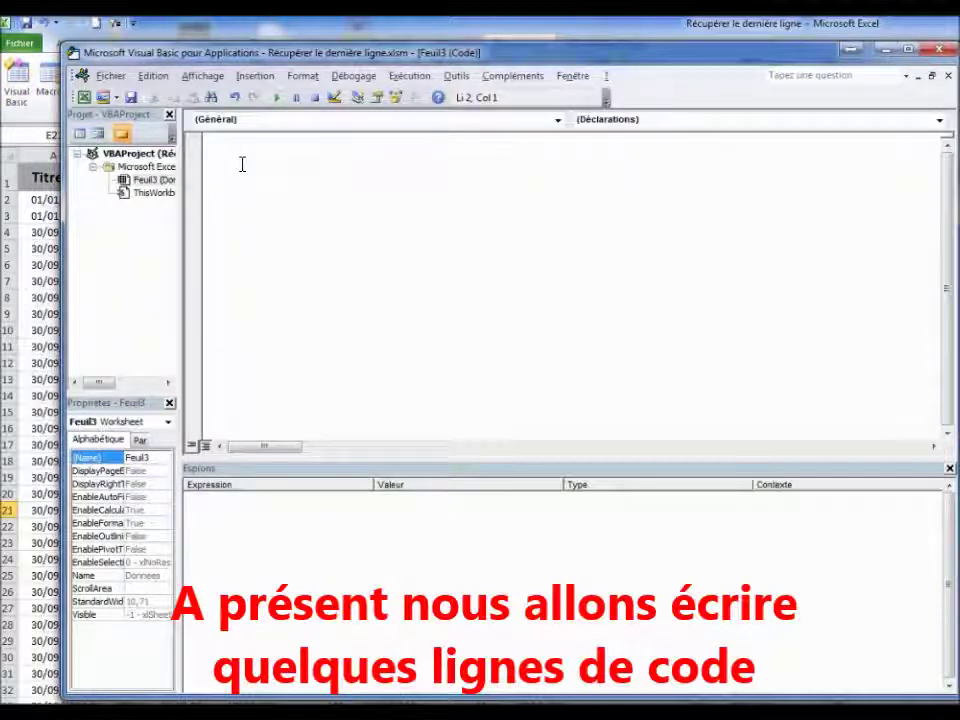
Step: Write Sub Test() with Dim Base As Worksheet and Set Base = Sheets("Donnee")
{"action": "key", "text": "Return"}
{"action": "type", "text": "sub Test"}
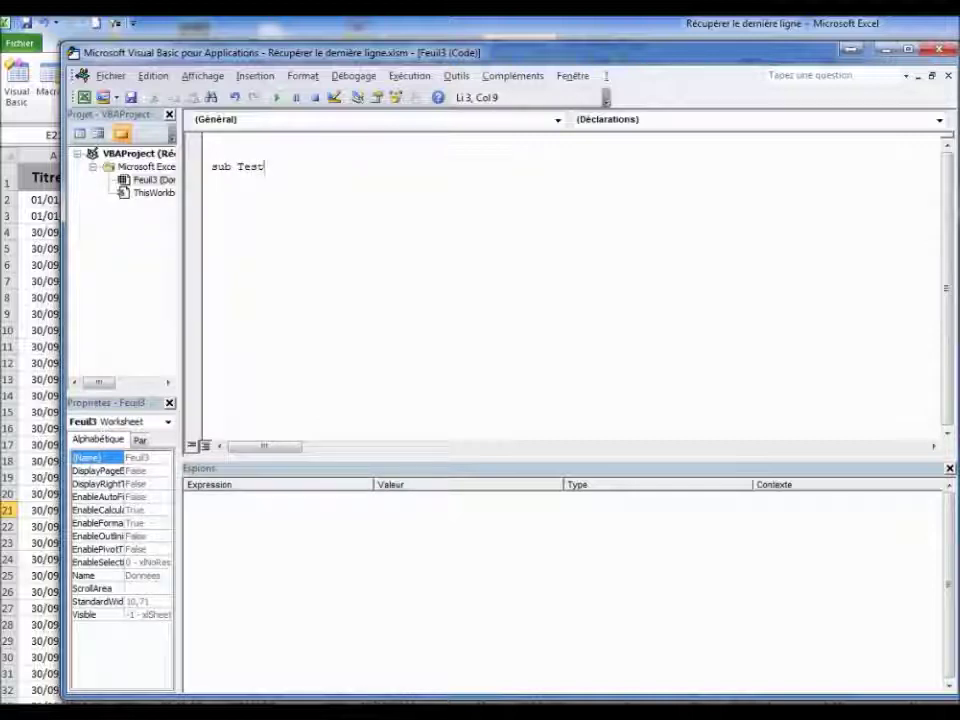
{"action": "key", "text": "Return"}
{"action": "key", "text": "Return"}
{"action": "key", "text": "Return"}
{"action": "key", "text": "Up"}
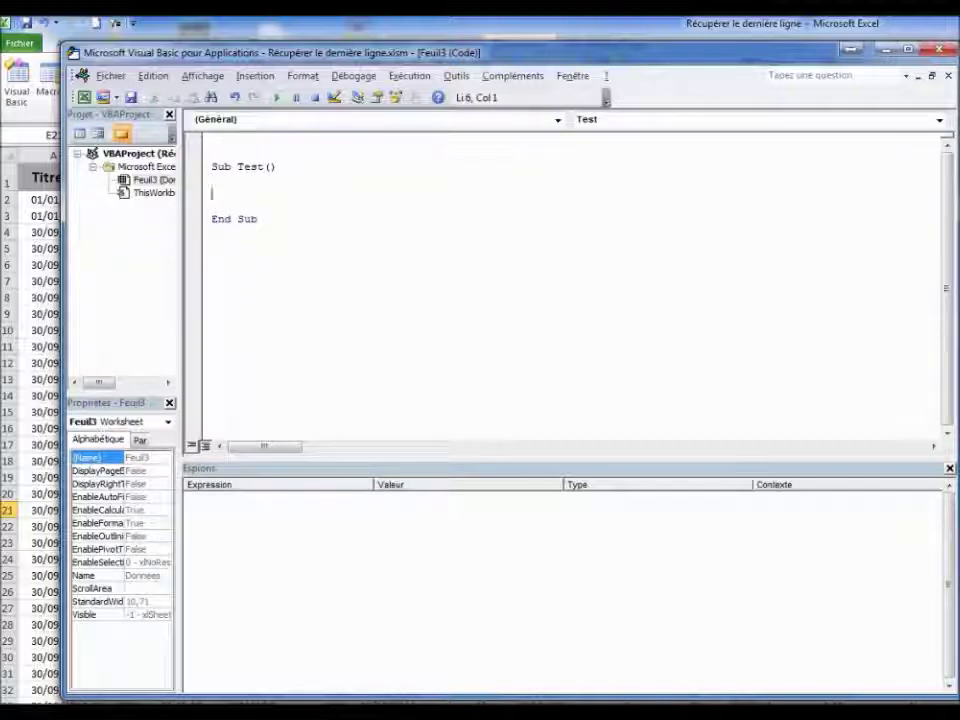
{"action": "key", "text": "Tab"}
{"action": "type", "text": "di"}
{"action": "type", "text": "m Base "}
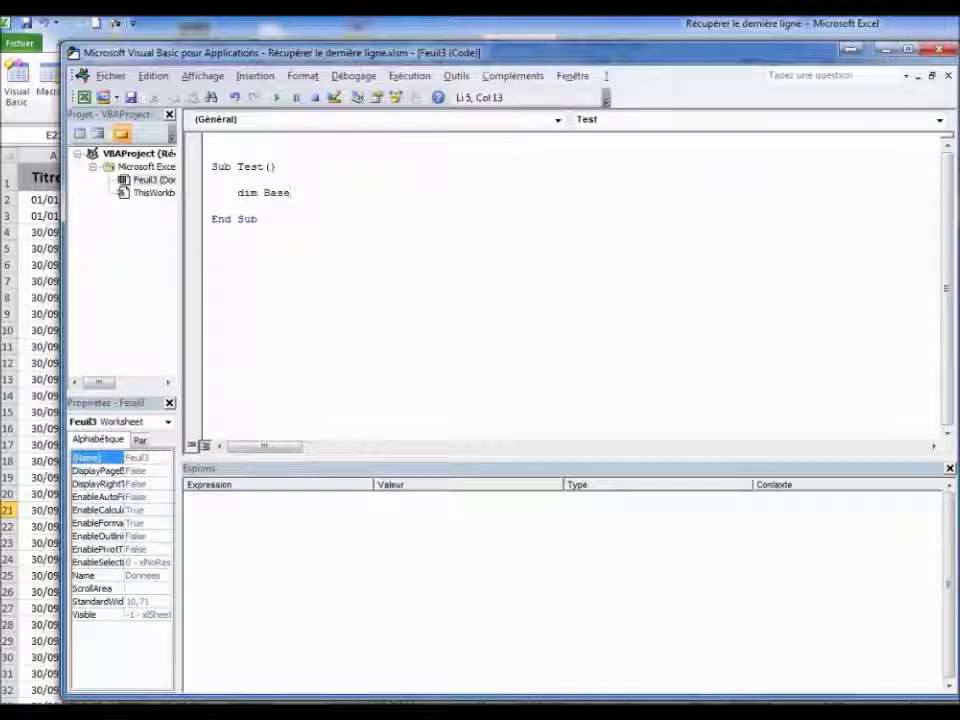
{"action": "type", "text": "as worsheet"}
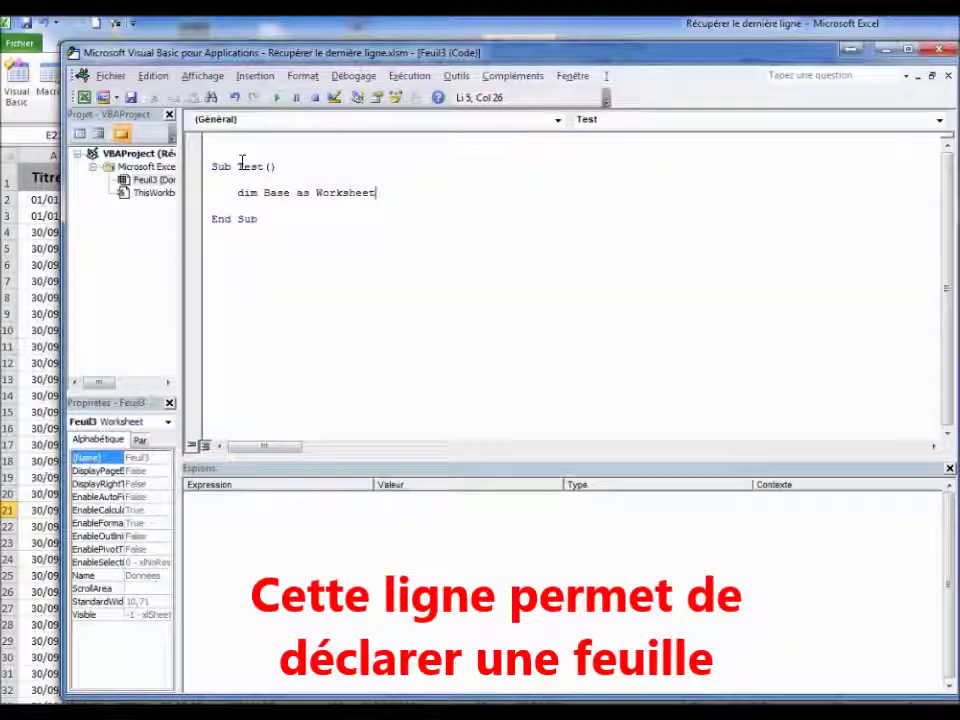
{"action": "key", "text": "Return"}
{"action": "type", "text": "set"}
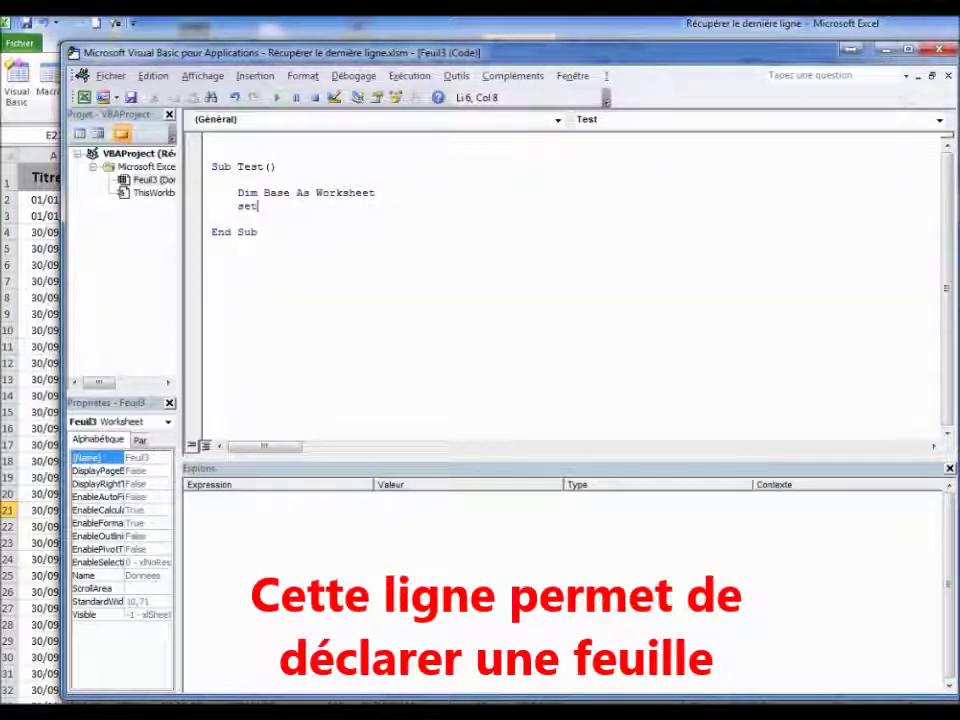
{"action": "type", "text": " Base"}
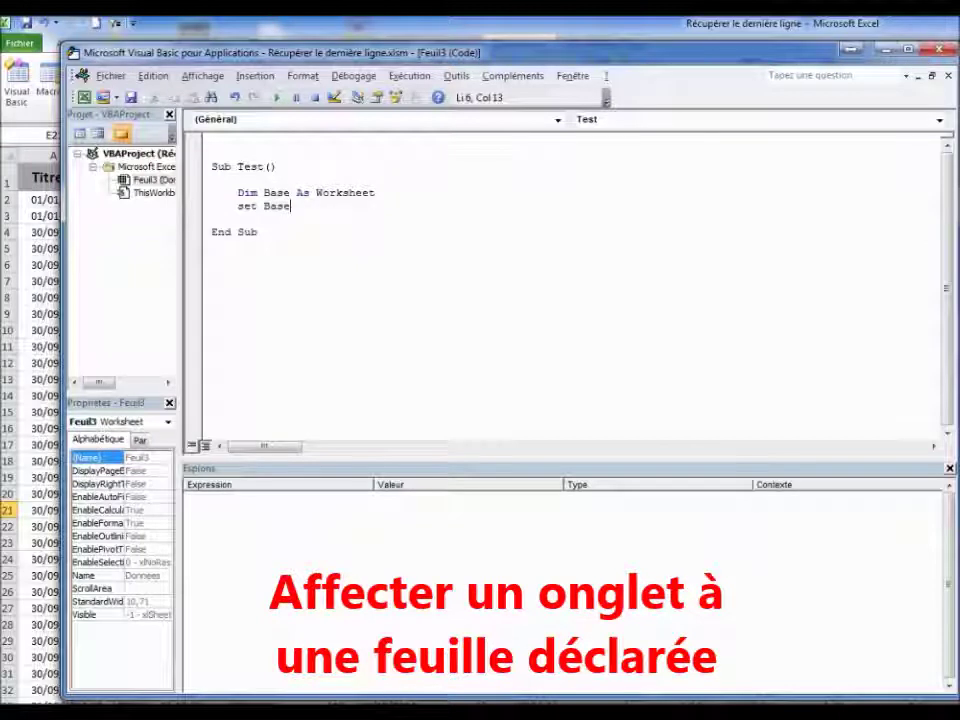
{"action": "type", "text": " = s"}
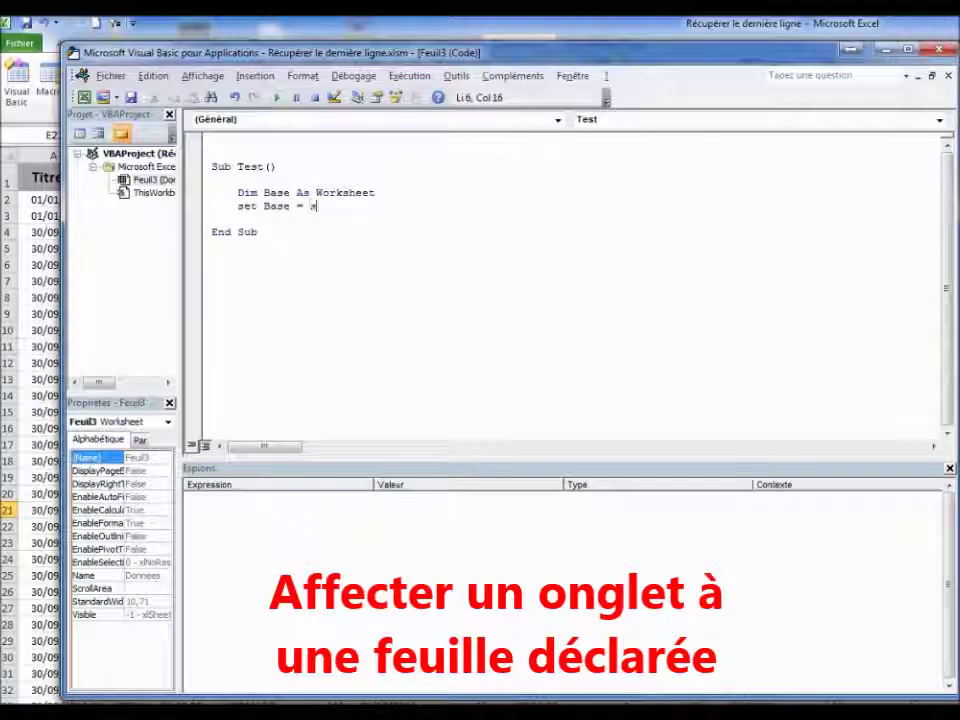
{"action": "type", "text": "heets"}
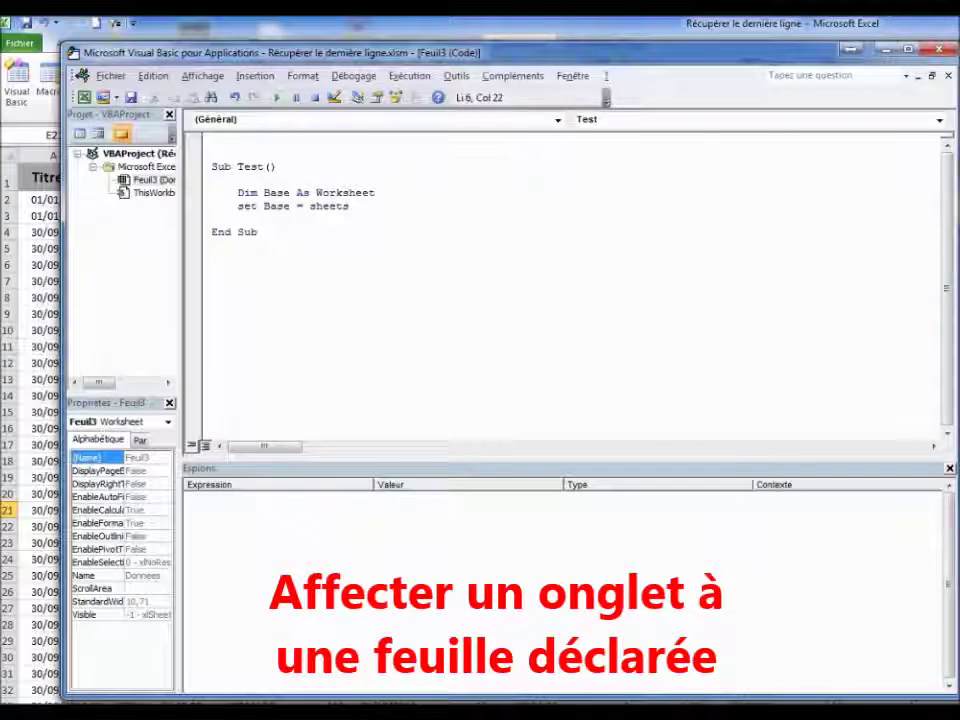
{"action": "type", "text": "(\""}
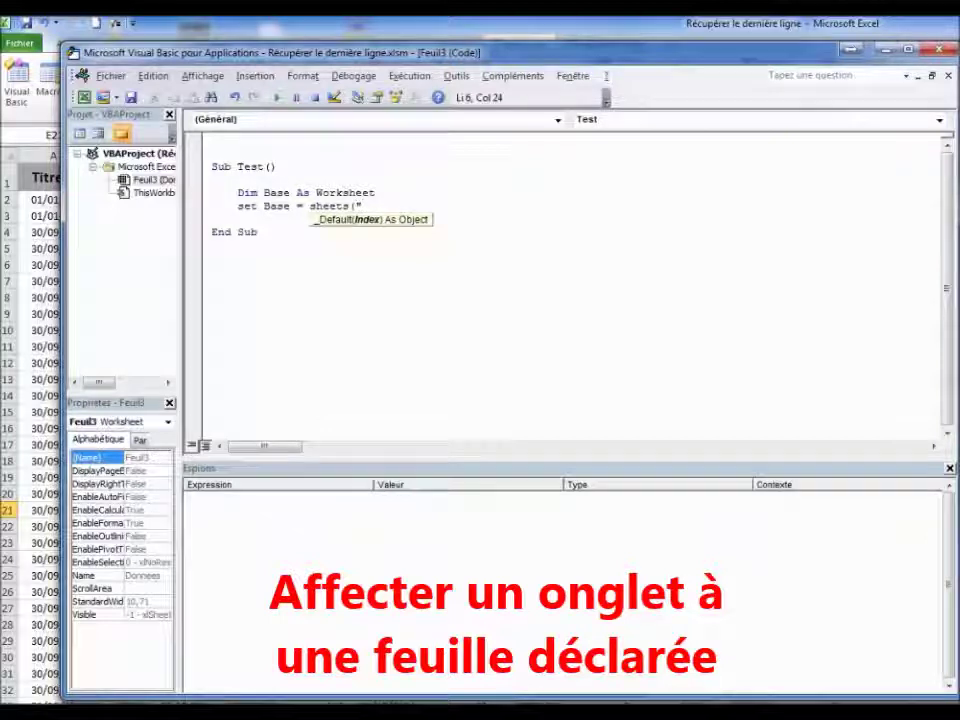
{"action": "type", "text": "Donnee"}
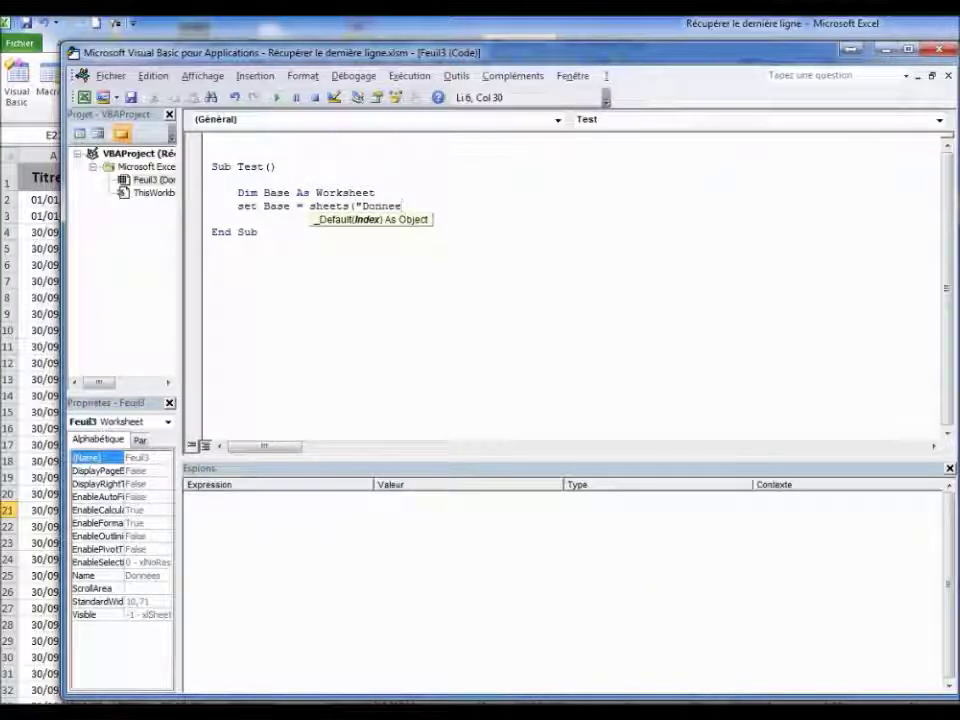
{"action": "type", "text": "\""}
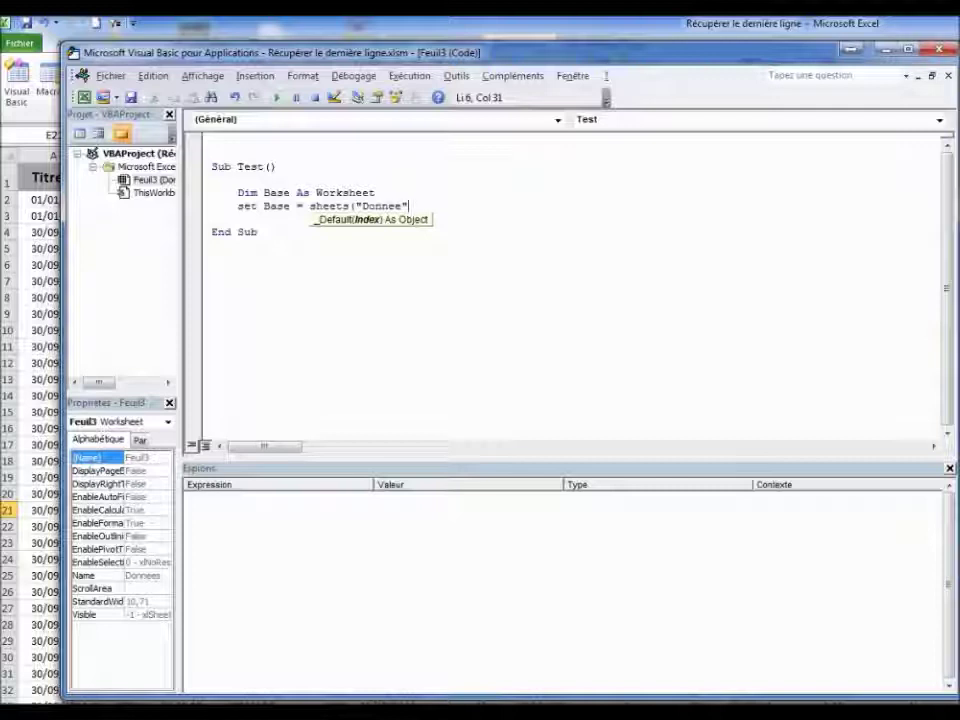
{"action": "type", "text": ")"}
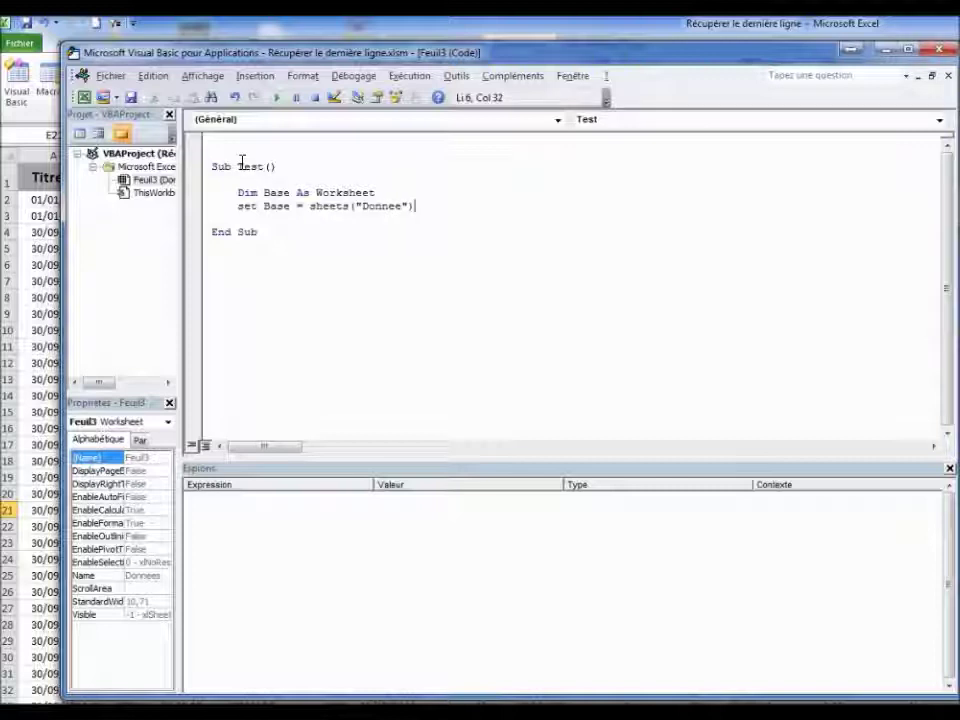
{"action": "key", "text": "Return"}
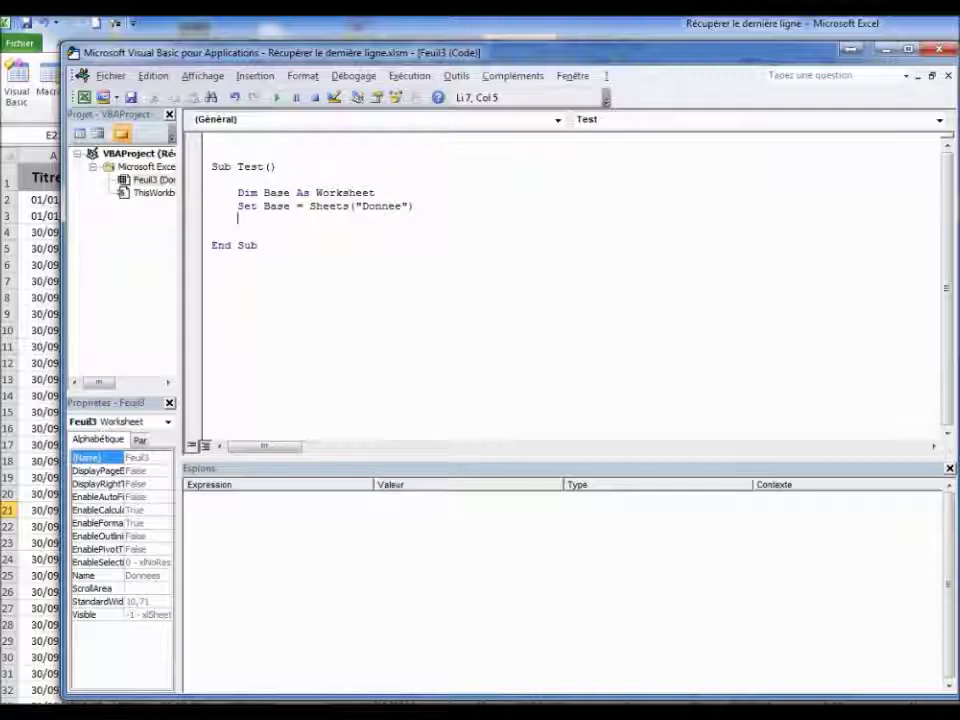
Step: Declare DerniereLigneBase As Integer in the Test macro
{"action": "key", "text": "Return"}
{"action": "type", "text": "dim "}
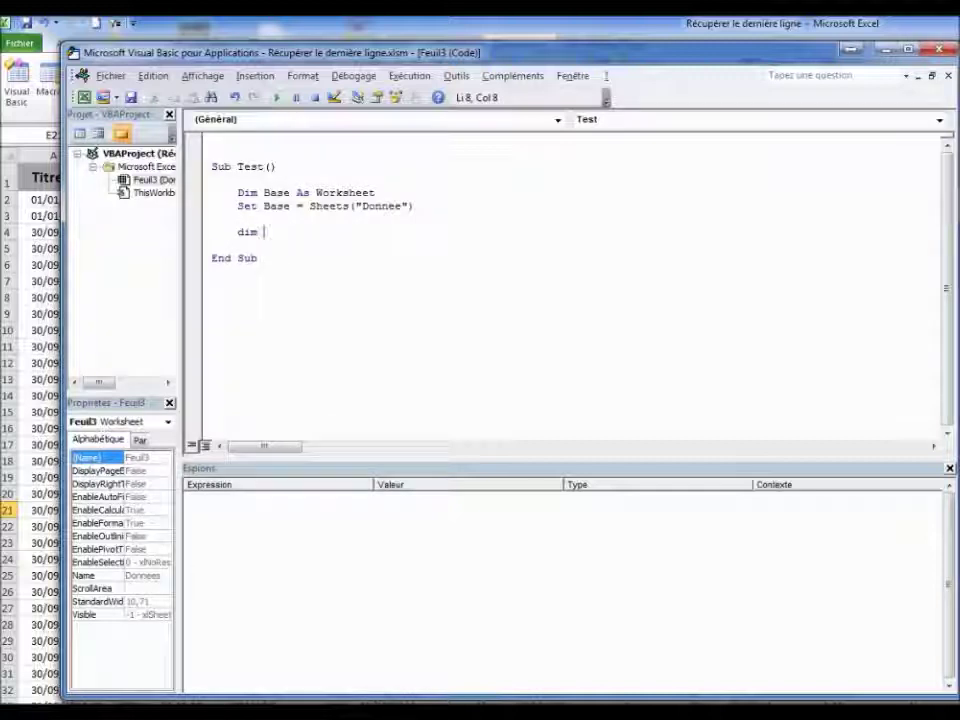
{"action": "type", "text": "DerniereLigne"}
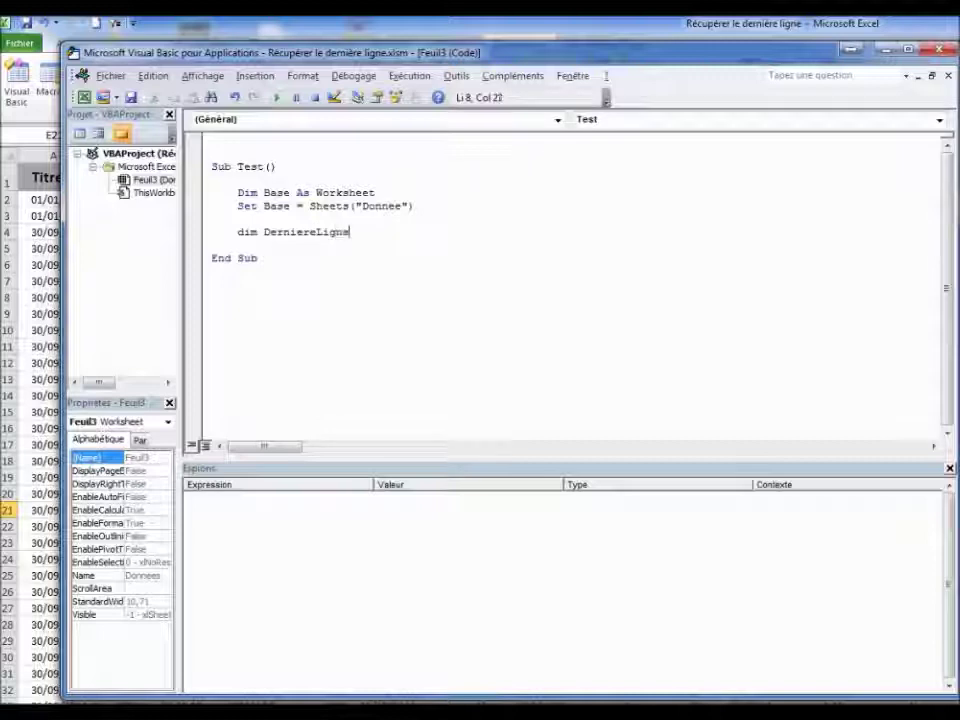
{"action": "type", "text": "Base as Integer"}
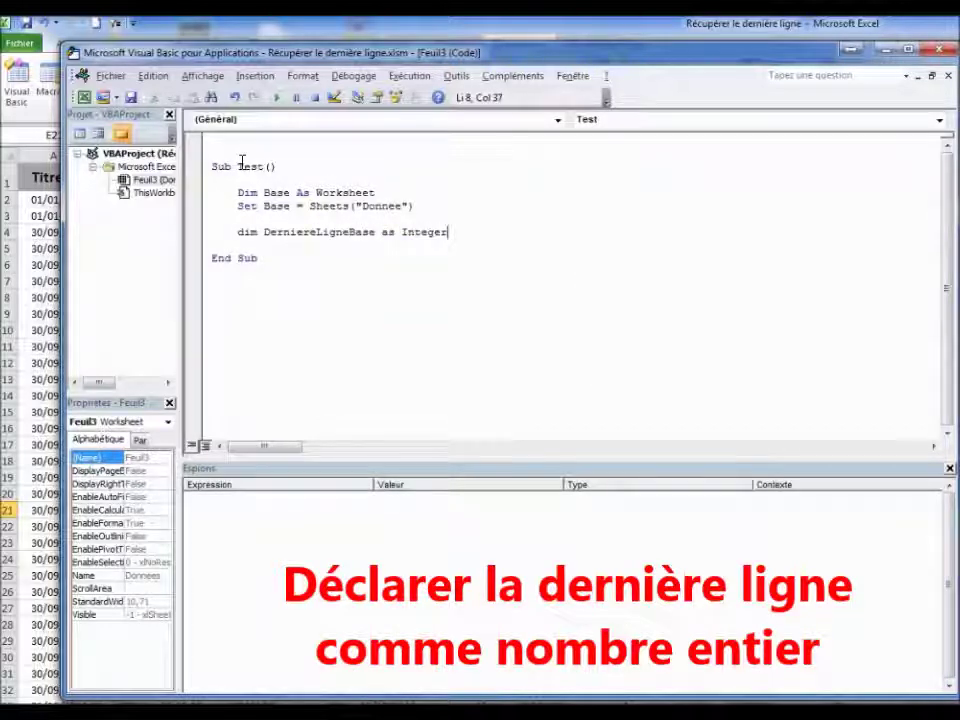
{"action": "key", "text": "Return"}
Step: Assign DerniereLigneBase = Base.Range("A" & Base.Rows.Count).End(xlUp).Row using autocompletion
{"action": "type", "text": "Dern"}
{"action": "type", "text": "iereLigneBas"}
{"action": "type", "text": "eBas"}
{"action": "type", "text": "e "}
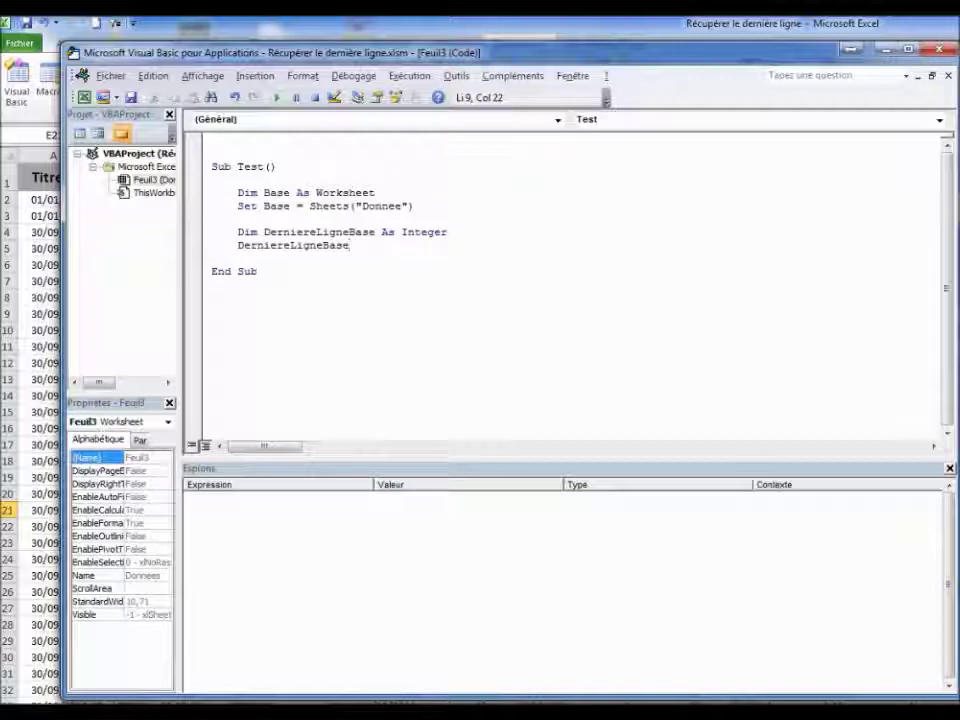
{"action": "type", "text": "= "}
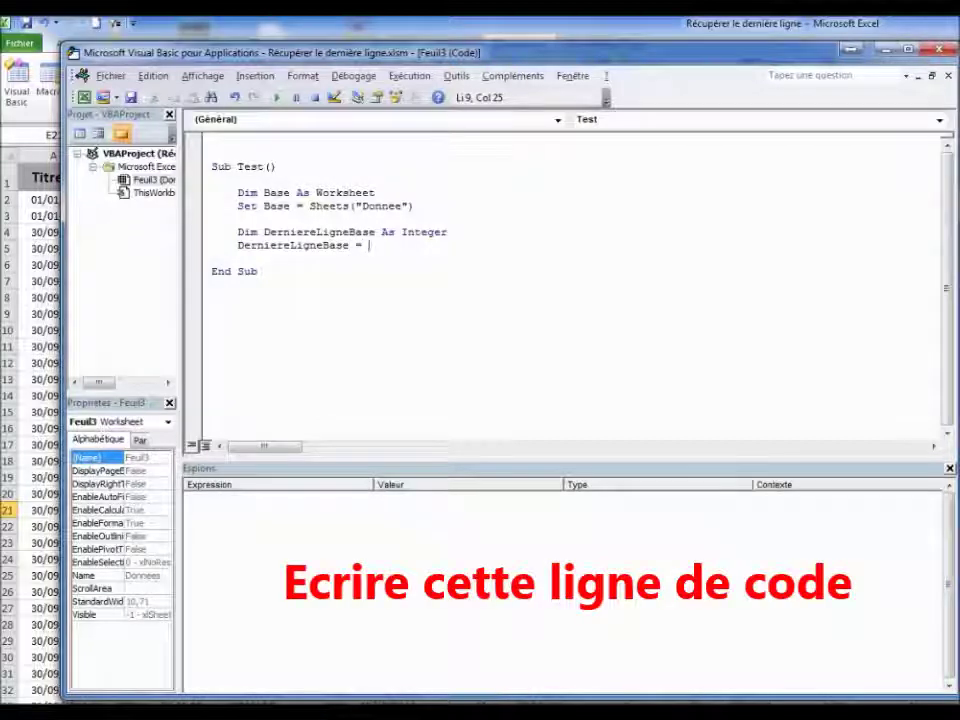
{"action": "type", "text": "Base"}
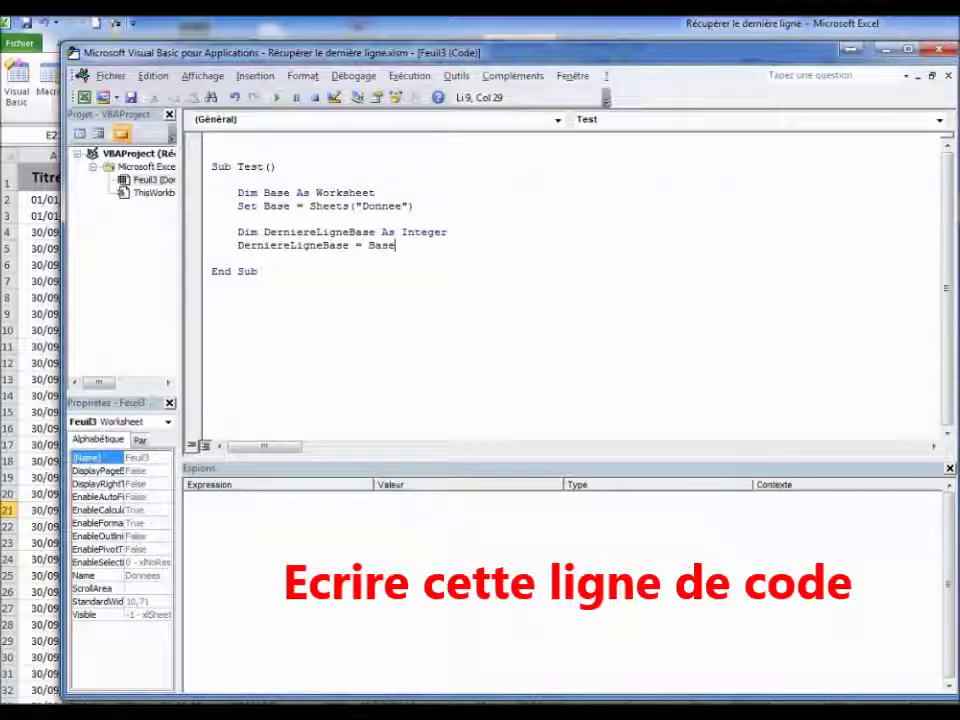
{"action": "type", "text": ".ran"}
{"action": "key", "text": "Tab"}
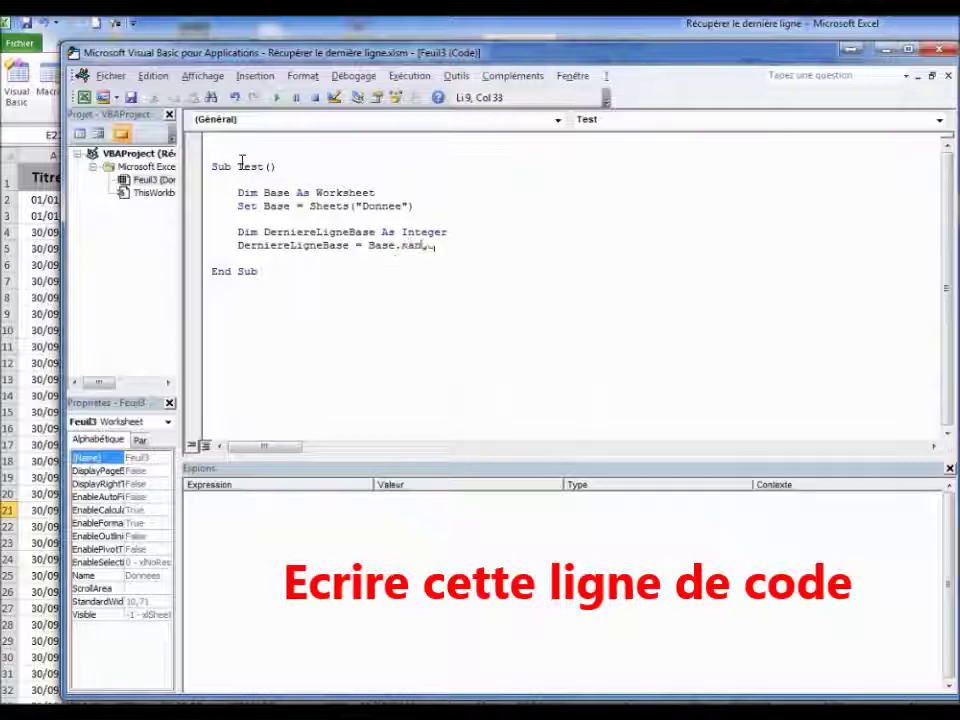
{"action": "type", "text": "Base.Range("}
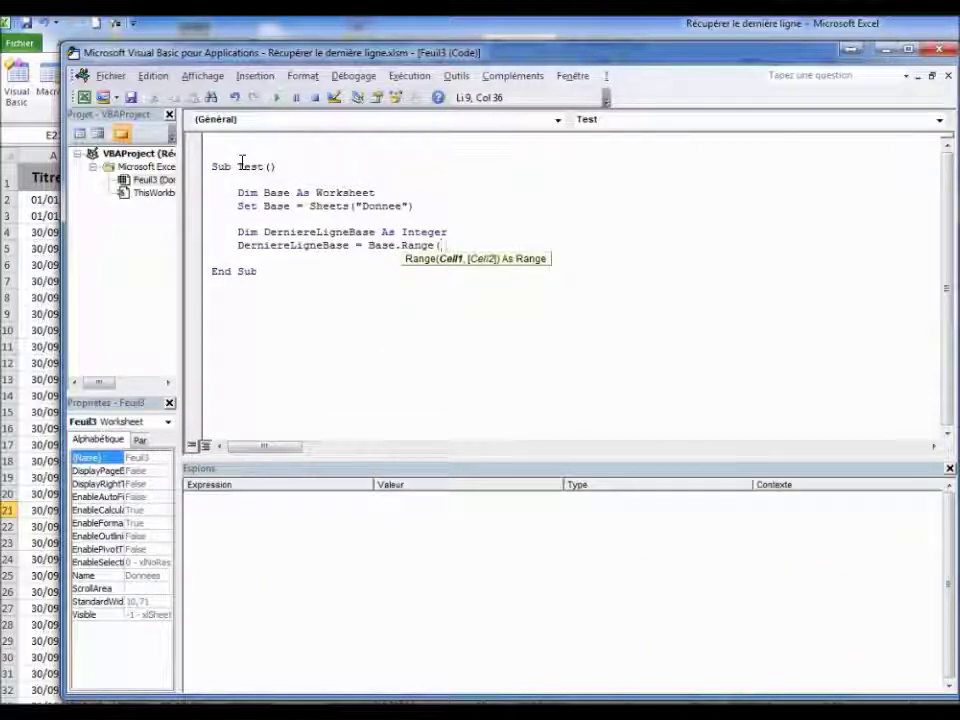
{"action": "type", "text": "\"A\" & Ba"}
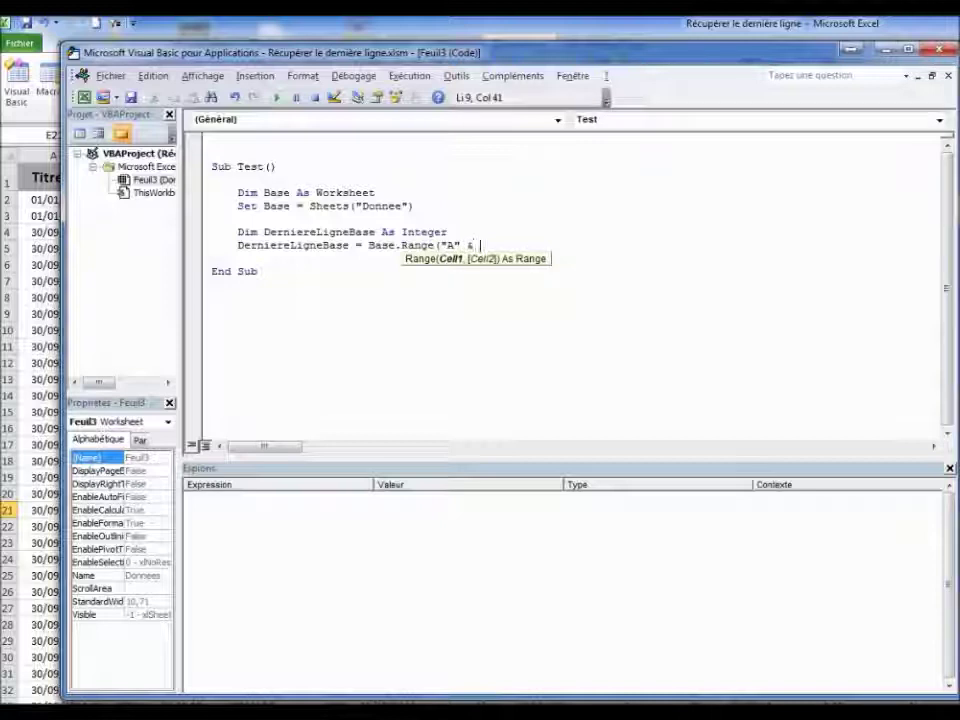
{"action": "type", "text": "se"}
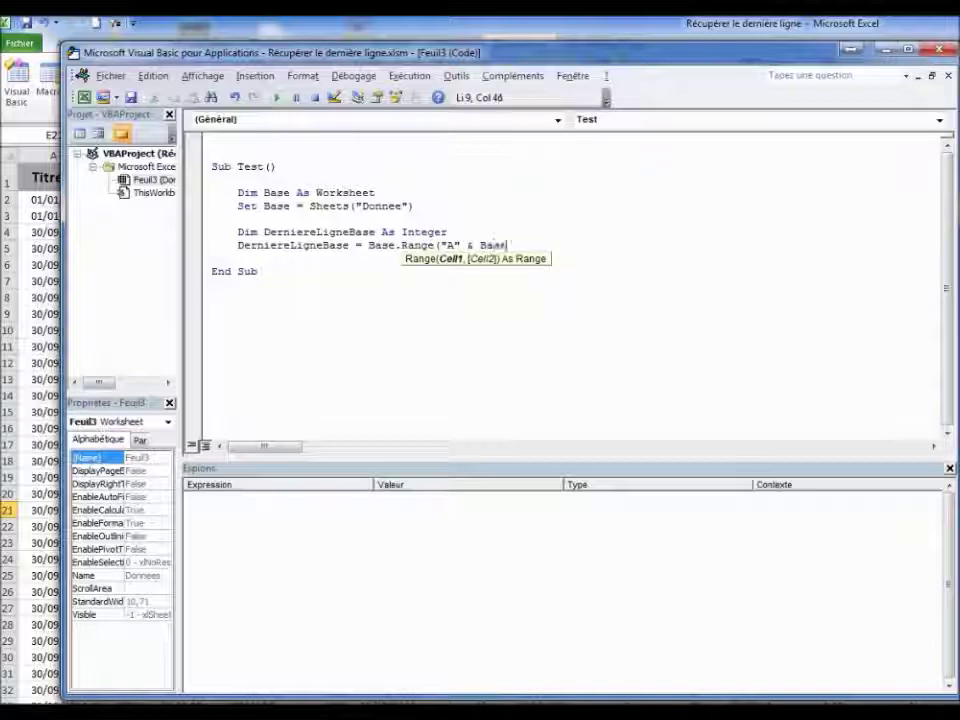
{"action": "type", "text": "."}
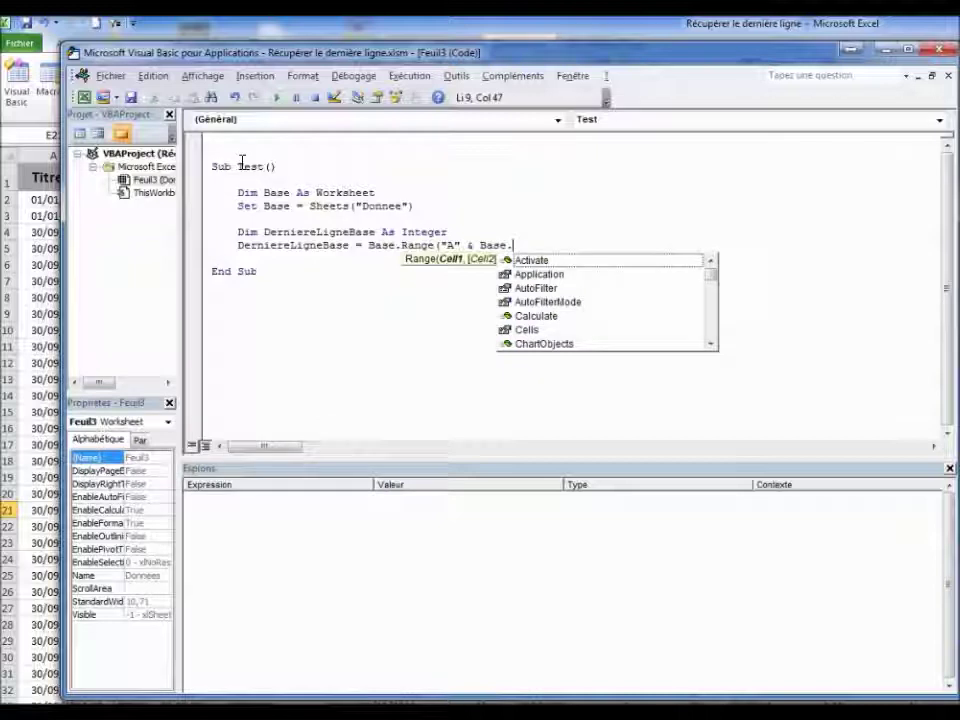
{"action": "type", "text": "ro"}
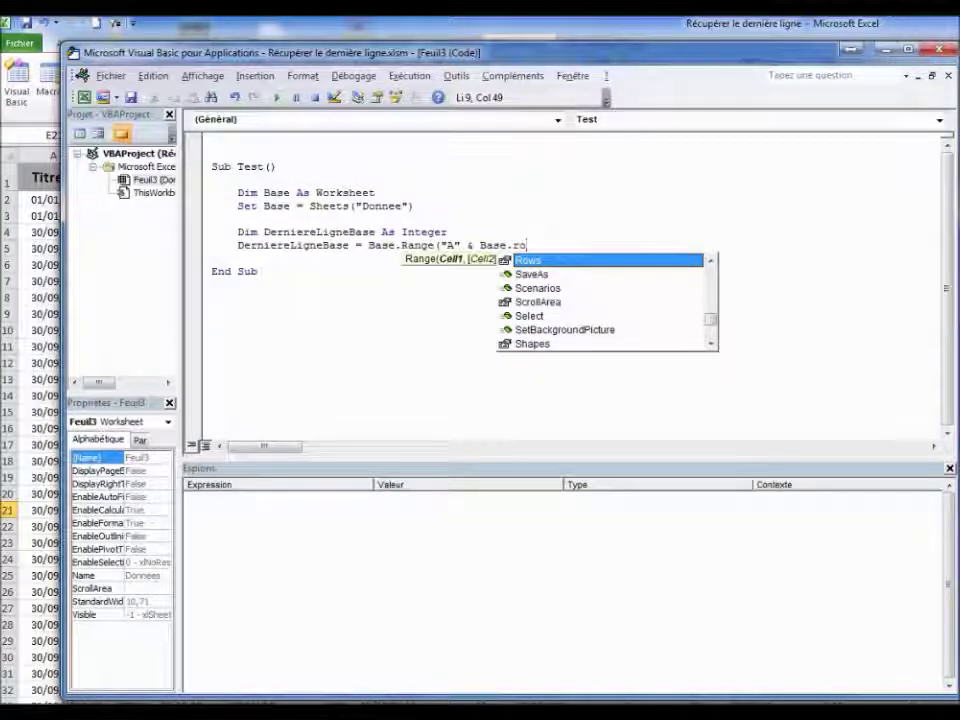
{"action": "key", "text": "Tab"}
{"action": "type", "text": ".cou"}
{"action": "key", "text": "Tab"}
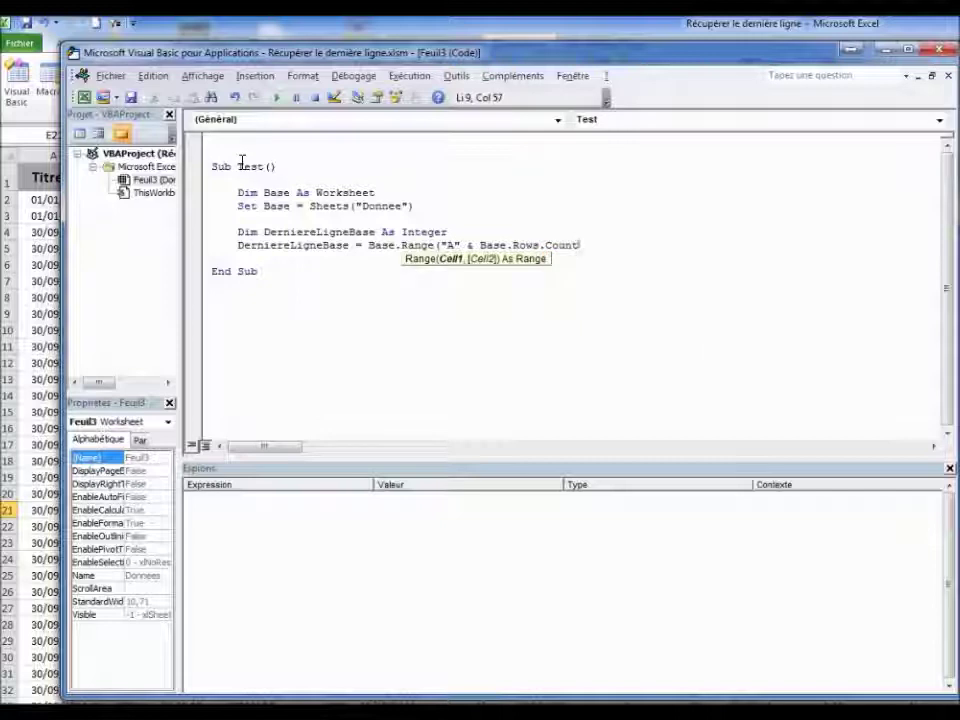
{"action": "type", "text": ").en"}
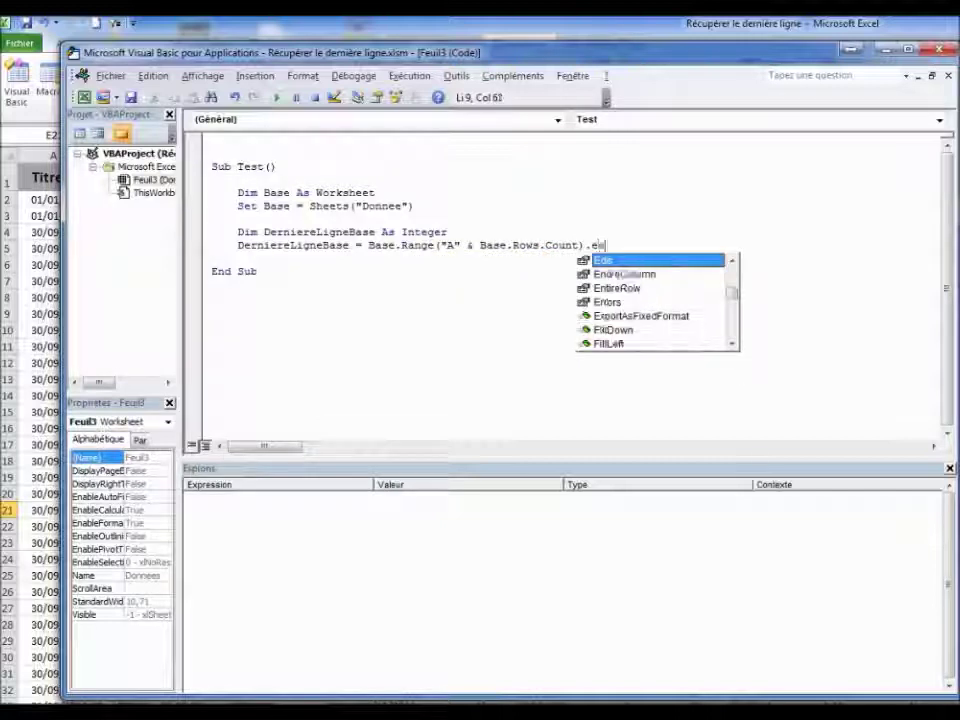
{"action": "type", "text": "d("}
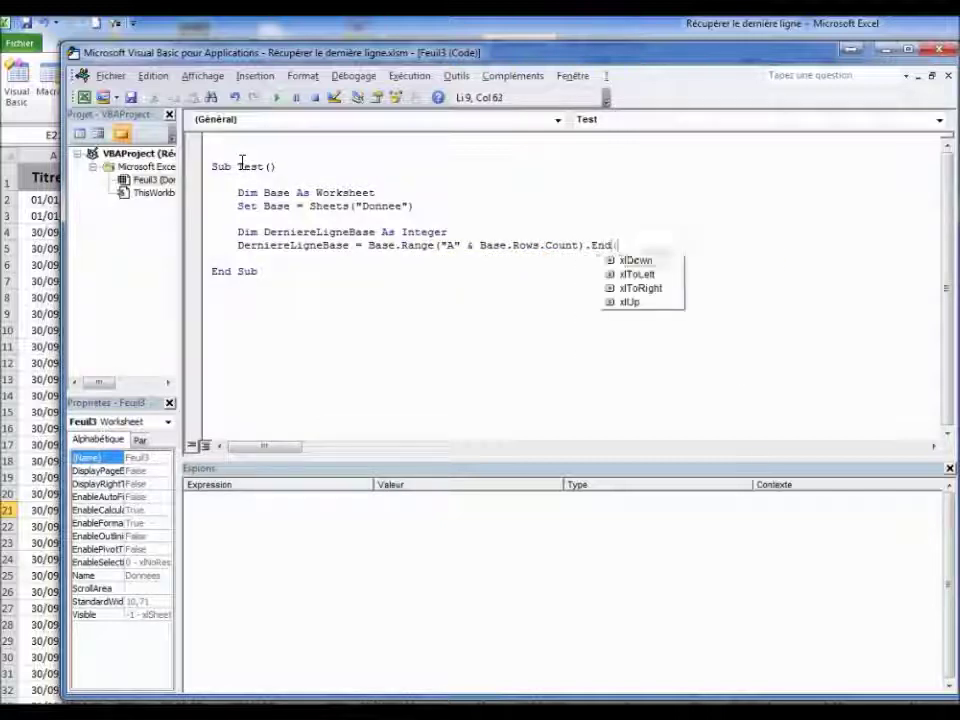
{"action": "type", "text": "xlu"}
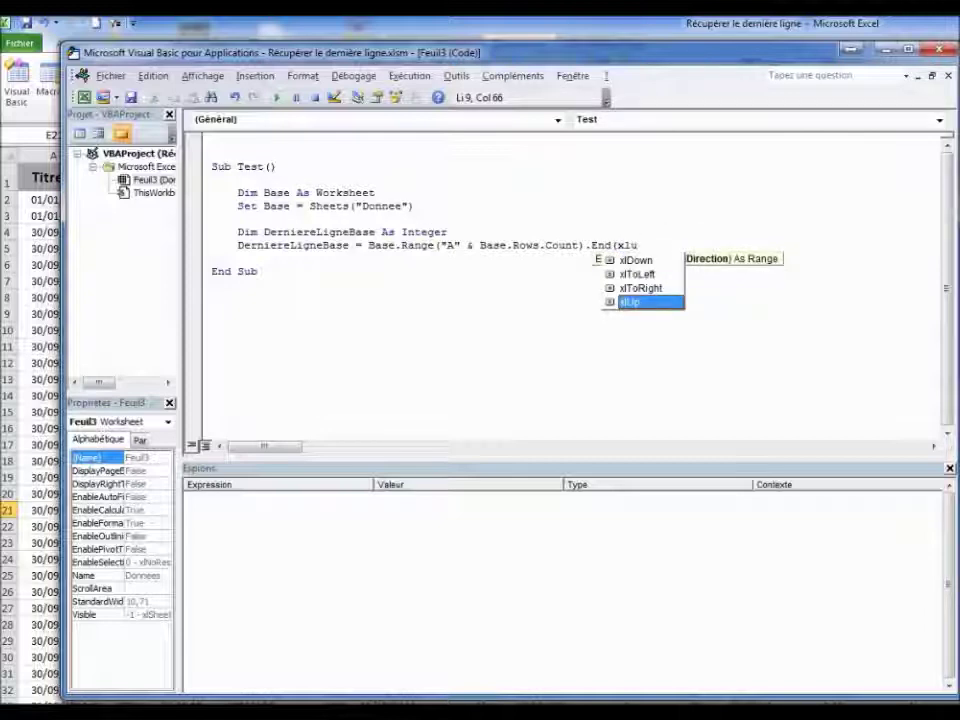
{"action": "key", "text": "Tab"}
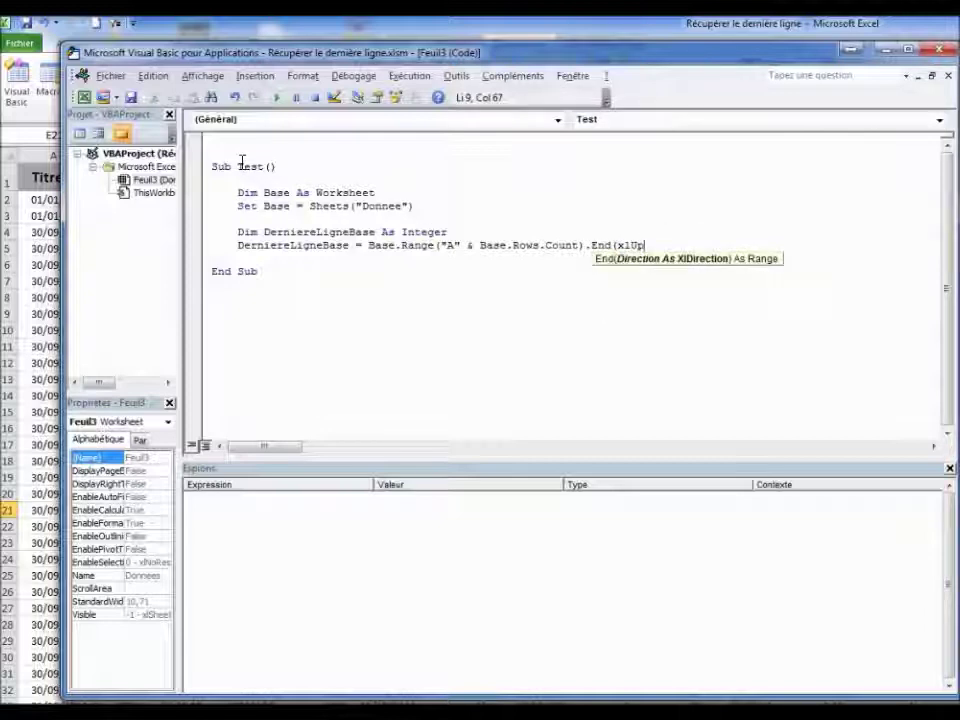
{"action": "type", "text": ")."}
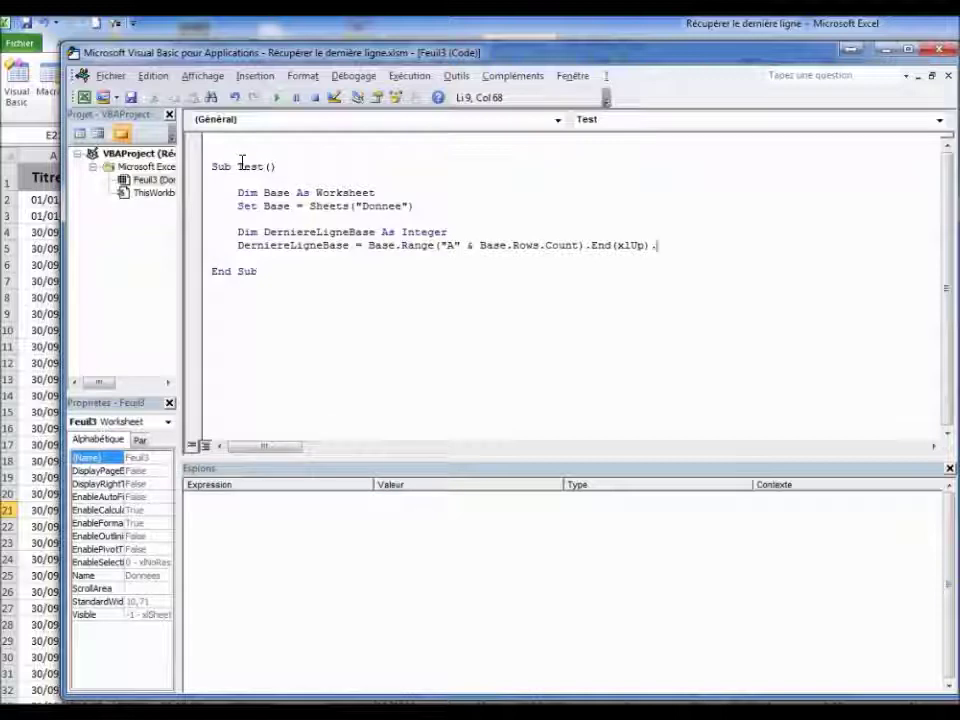
{"action": "type", "text": "ro"}
{"action": "key", "text": "Tab"}
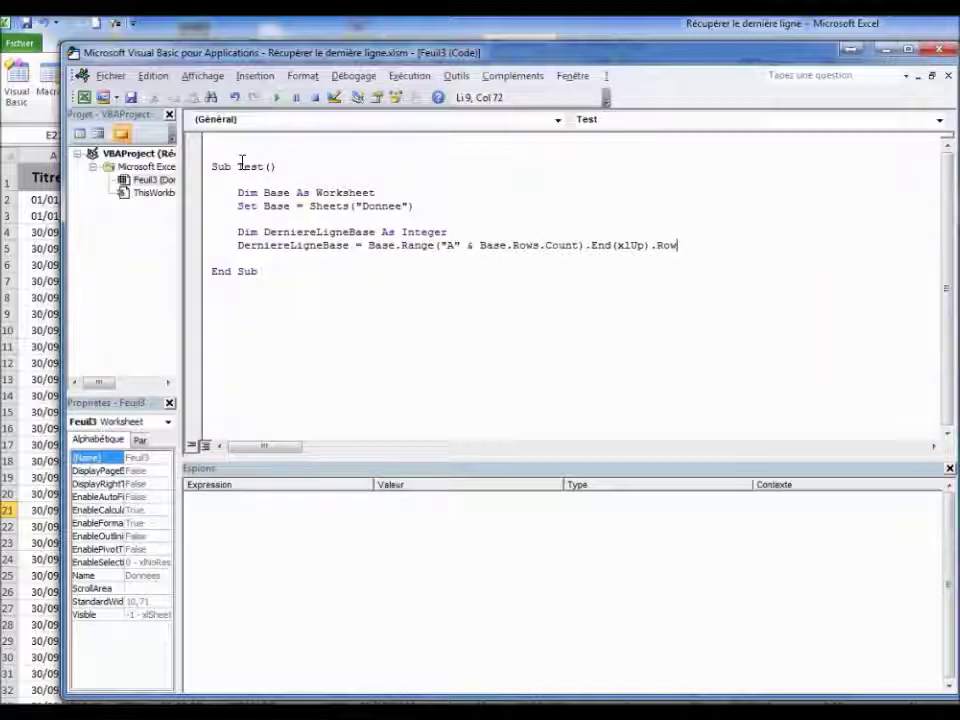
Step: Save the workbook containing the Test macro and return to the Set Base line
{"action": "left_click", "coordinate": [130, 100]}
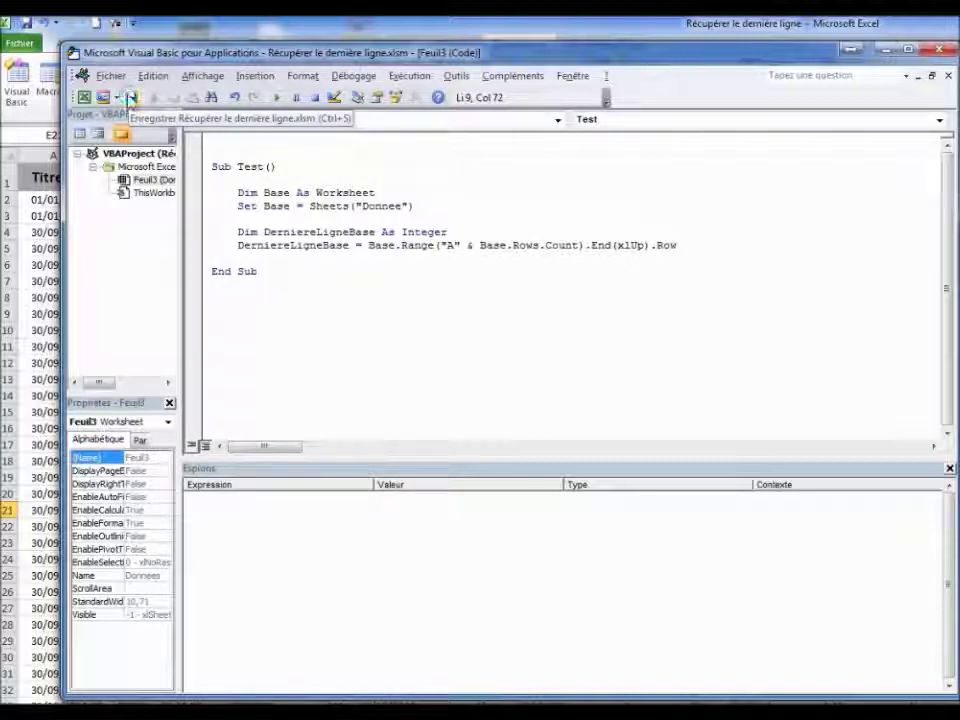
{"action": "left_click", "coordinate": [415, 205]}
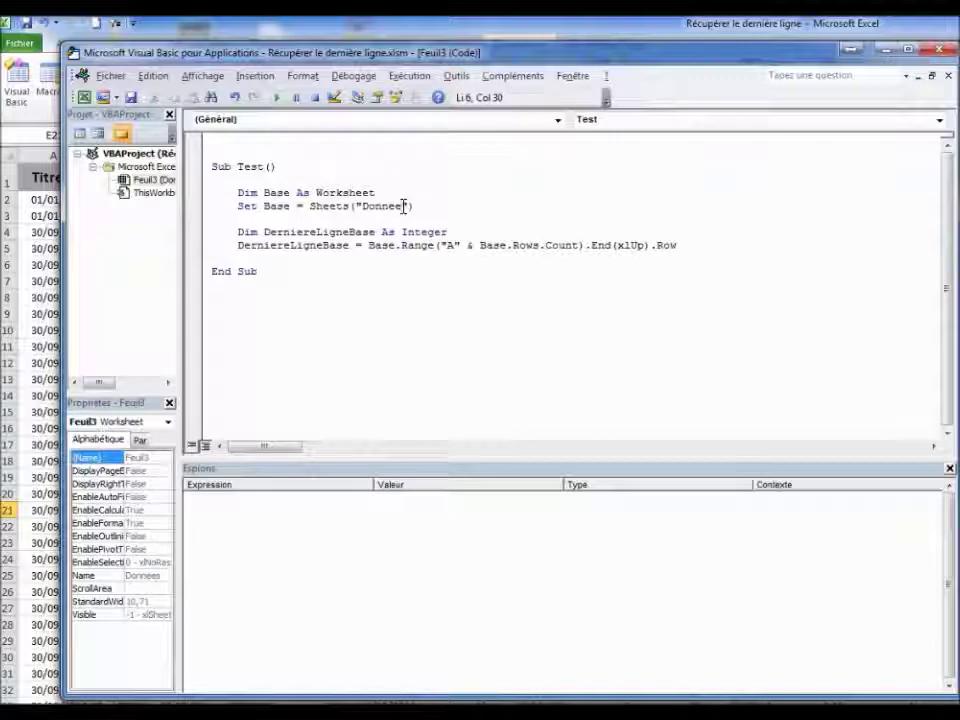
Step: Change the sheet name to "Donnees" and comment that the quoted name must match the sheet name
{"action": "key", "text": "BackSpace"}
{"action": "type", "text": ")"}
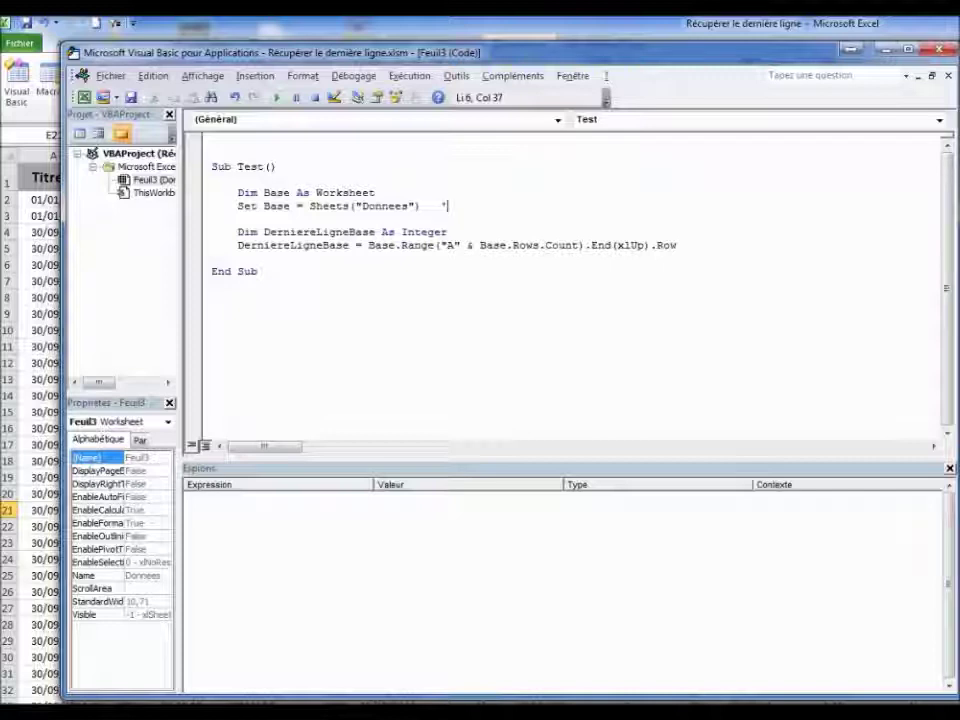
{"action": "type", "text": "Le nom da"}
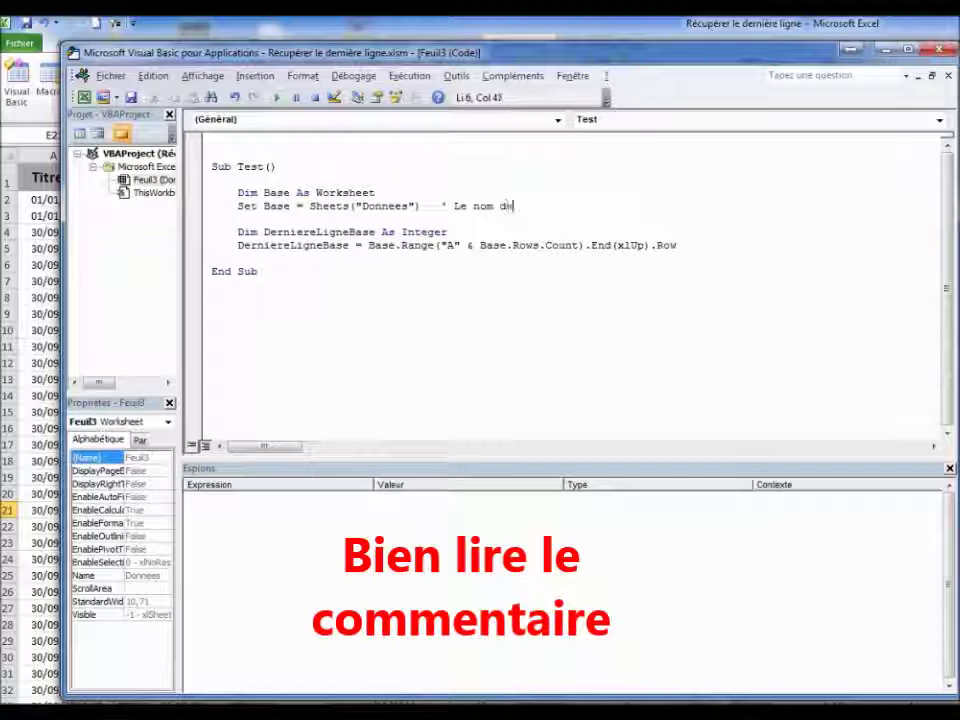
{"action": "type", "text": "a"}
{"action": "key", "text": "BackSpace"}
{"action": "type", "text": "ns les "}
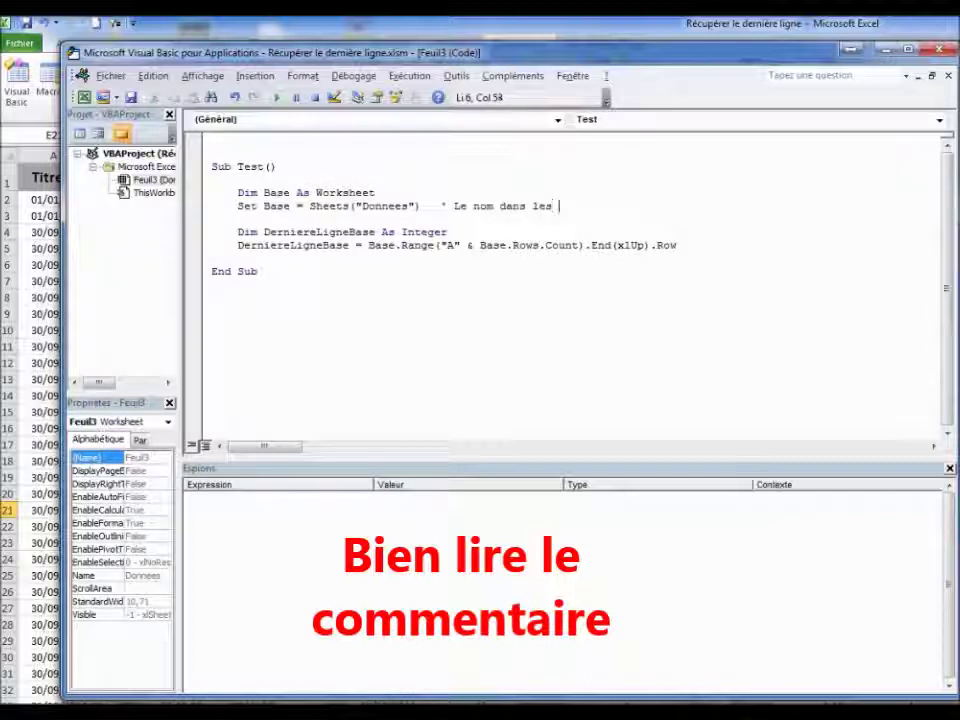
{"action": "type", "text": "Guillemets "}
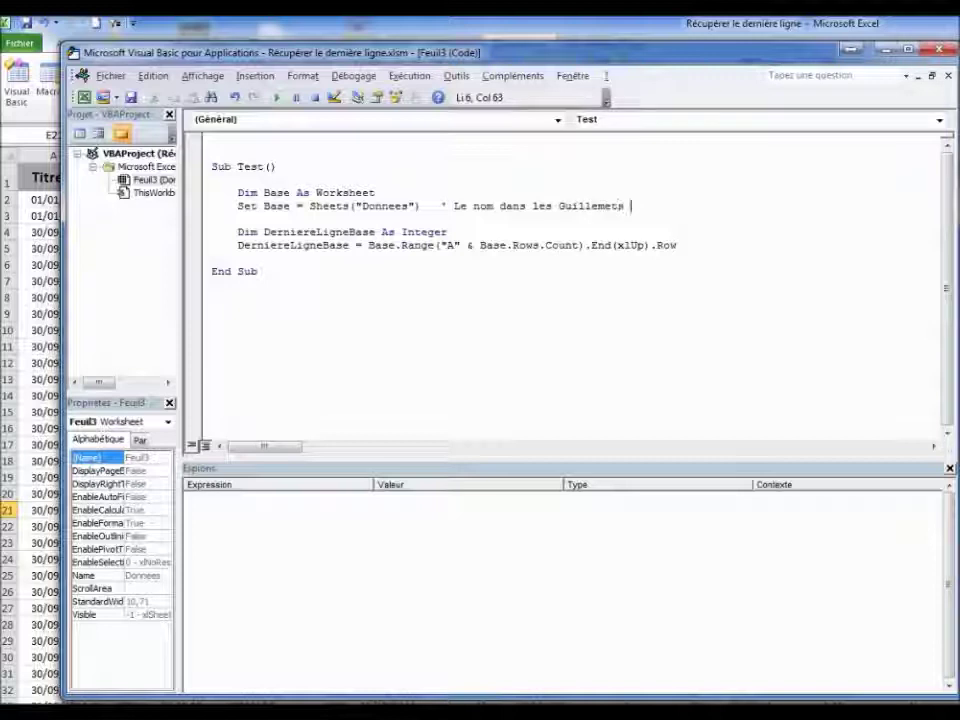
{"action": "type", "text": "doit correspondre au nom de"}
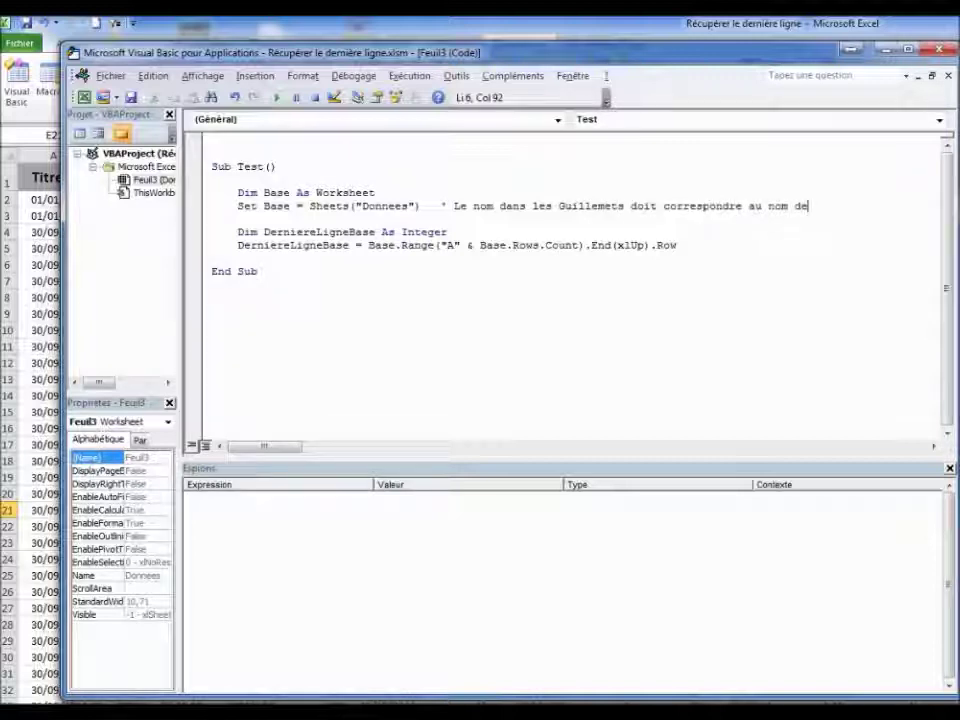
{"action": "type", "text": " la fe"}
{"action": "type", "text": "uille"}
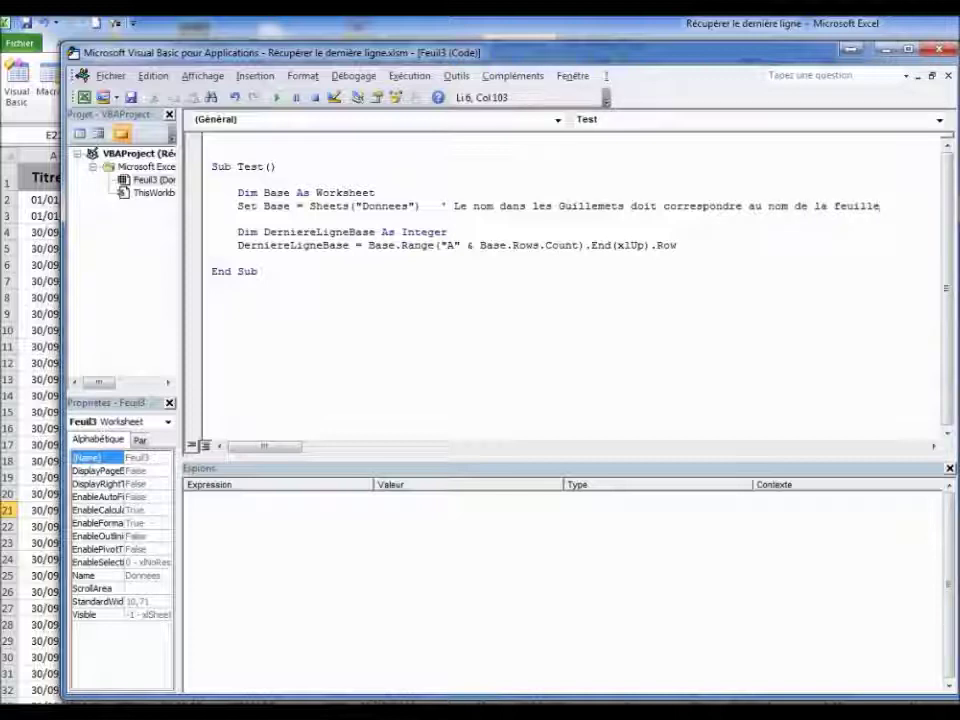
{"action": "left_click", "coordinate": [368, 244]}
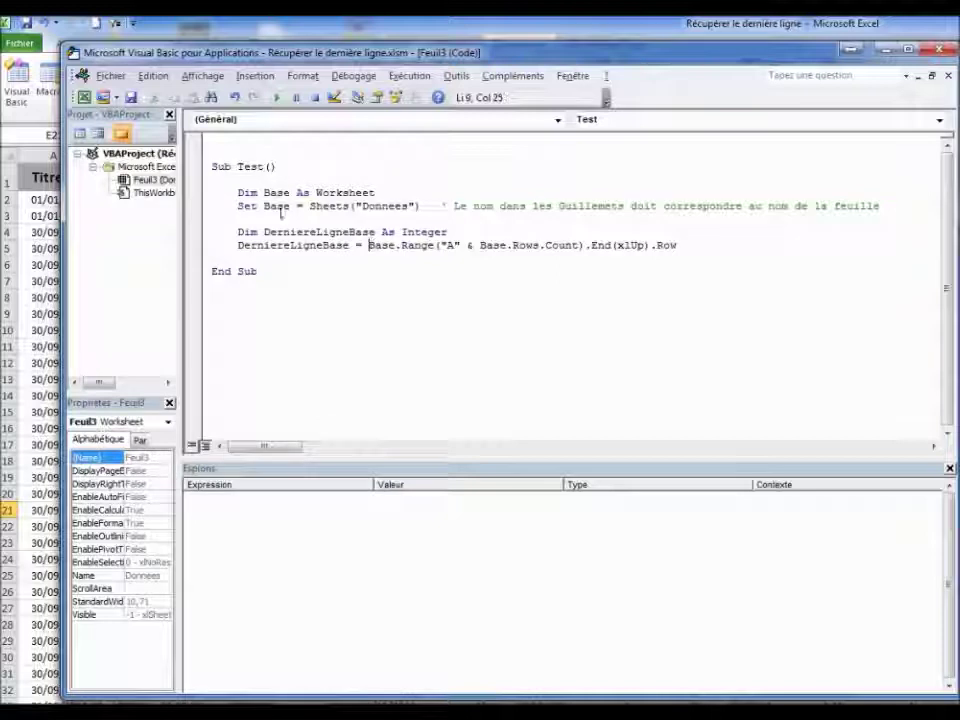
Step: Step through the Test macro with F8 to End Sub, getting DerniereLigneBase = 8841
{"action": "left_click", "coordinate": [239, 192]}
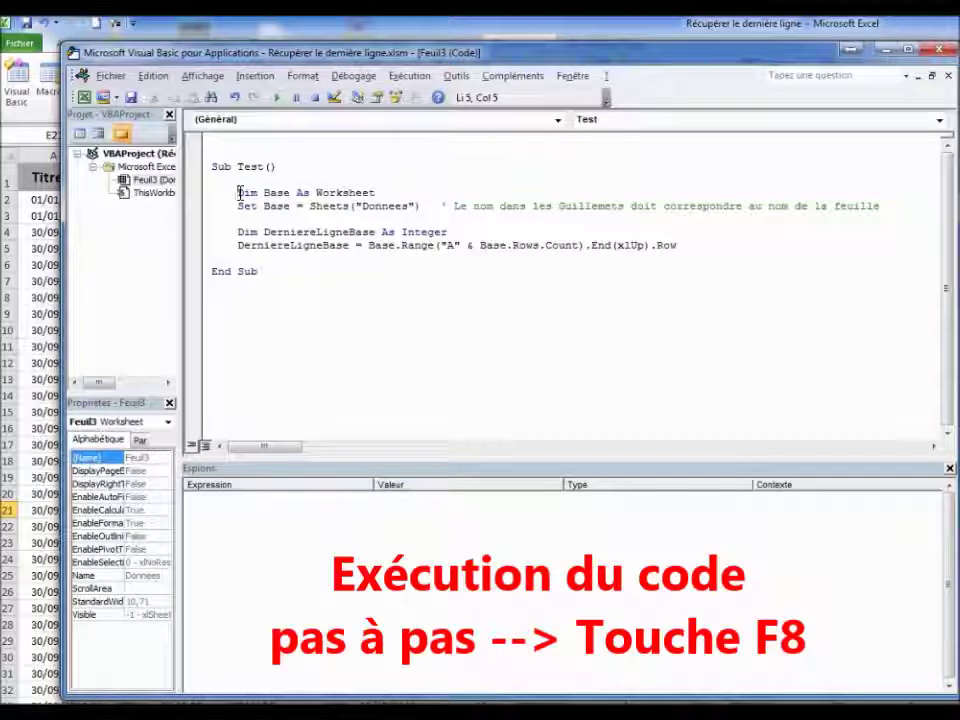
{"action": "key", "text": "F8"}
{"action": "key", "text": "F8"}
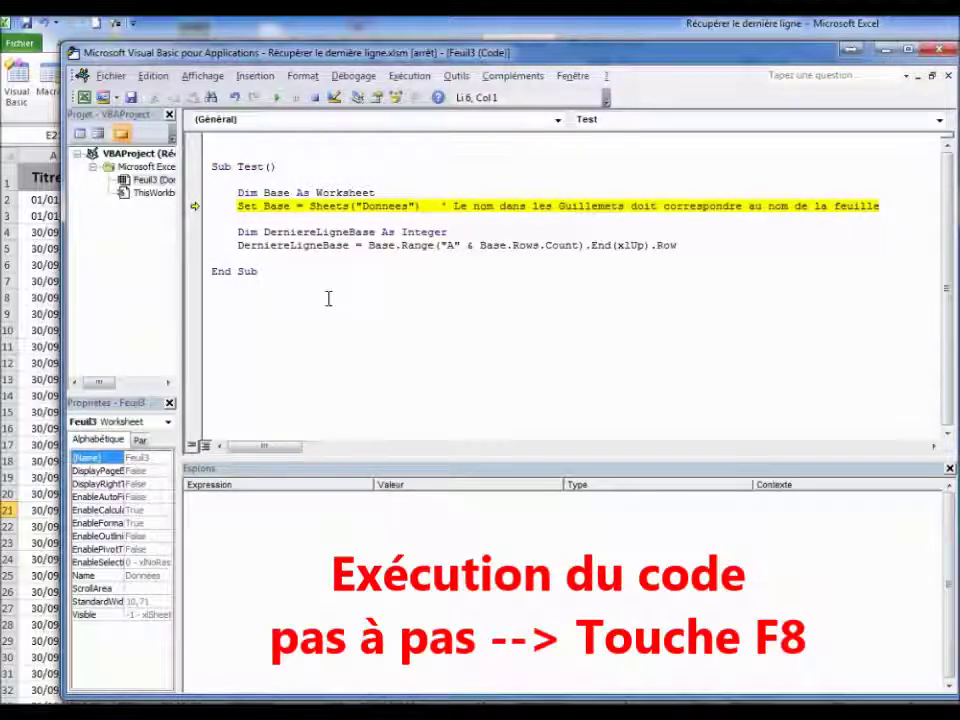
{"action": "key", "text": "F8"}
{"action": "key", "text": "F8"}
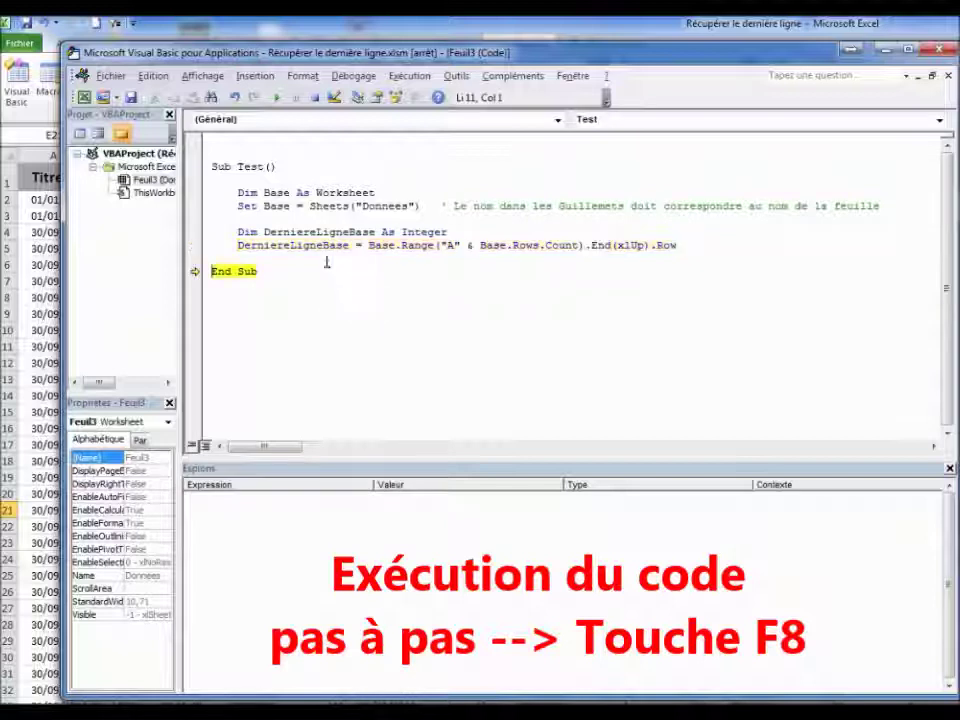
{"action": "mouse_move", "coordinate": [316, 245]}
{"action": "key", "text": "F8"}
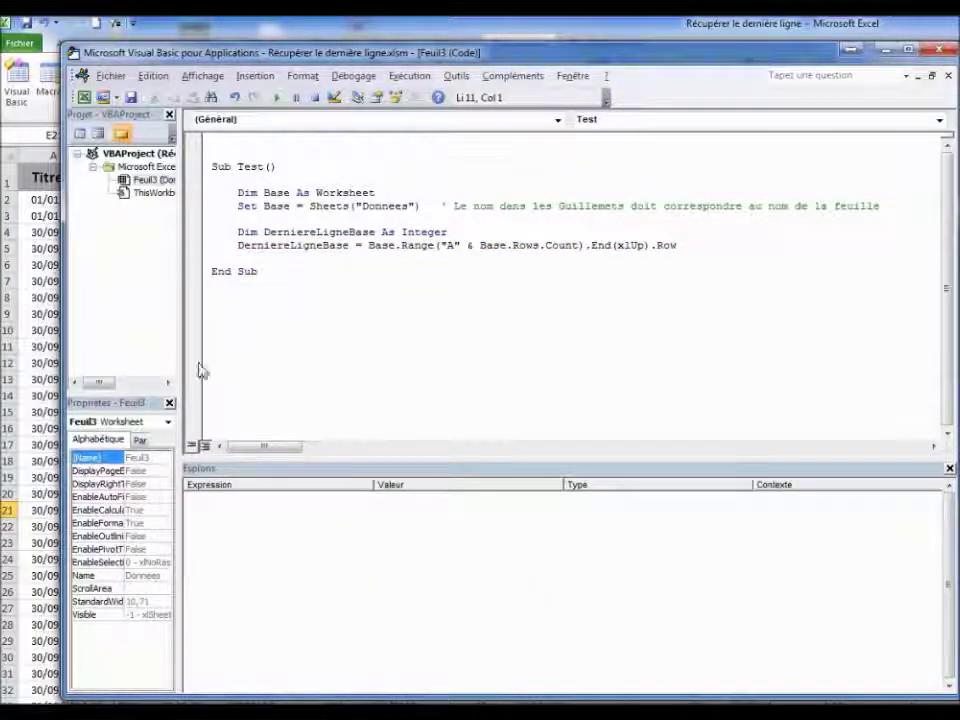
Step: Select column A from A12 down to the last filled row 8841 on the worksheet
{"action": "left_click", "coordinate": [44, 363]}
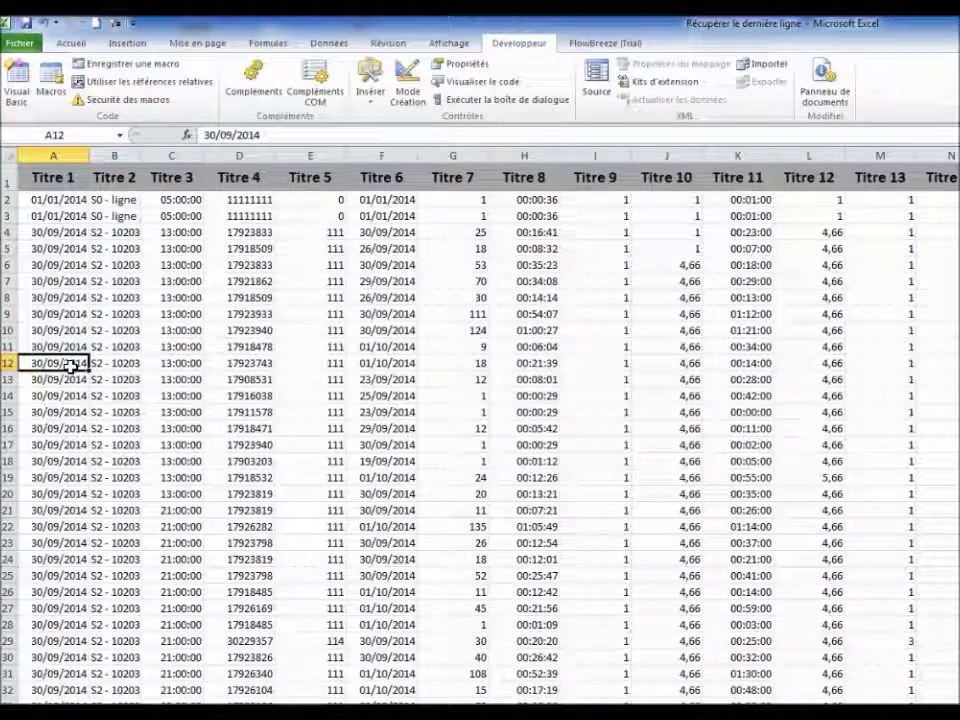
{"action": "key", "text": "ctrl+shift+Down"}
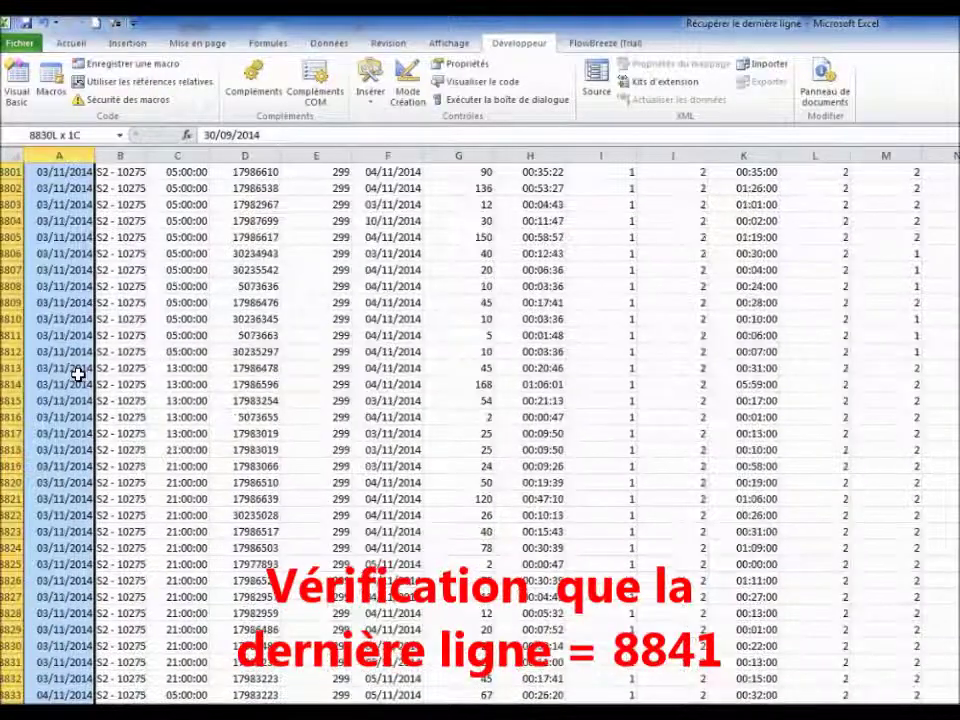